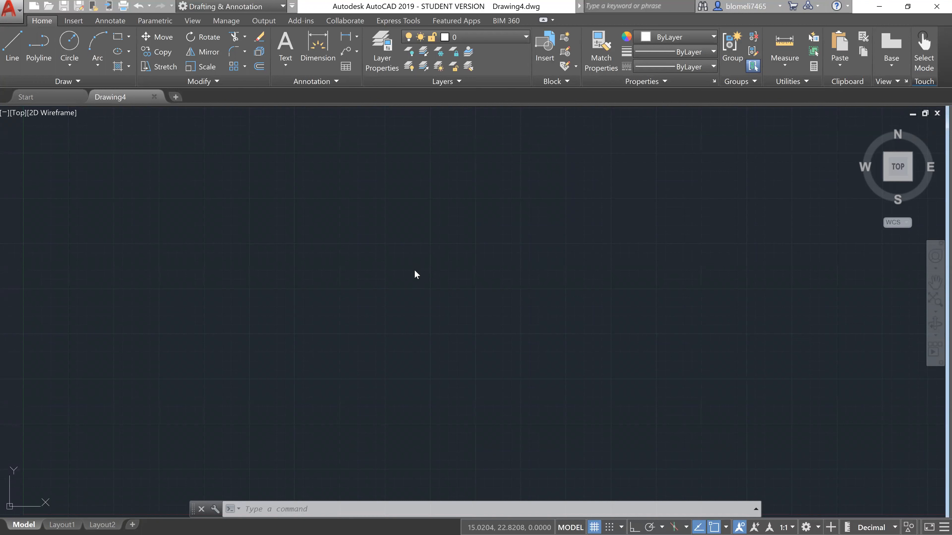
Turn the view to Left and back to Top with the ViewCube, and briefly display the full navigation wheel
left_click_drag(888, 185, 898, 182)
left_click(898, 179)
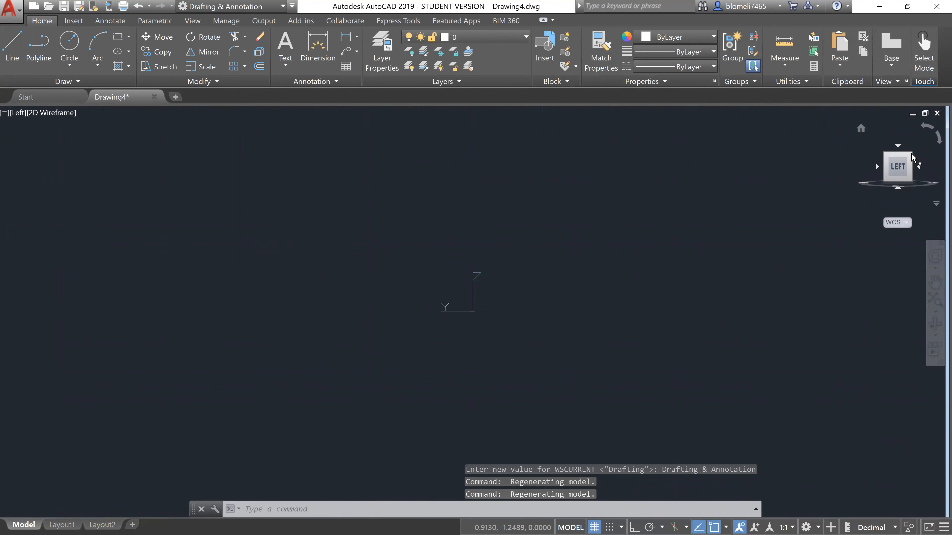
left_click(909, 156)
left_click(900, 164)
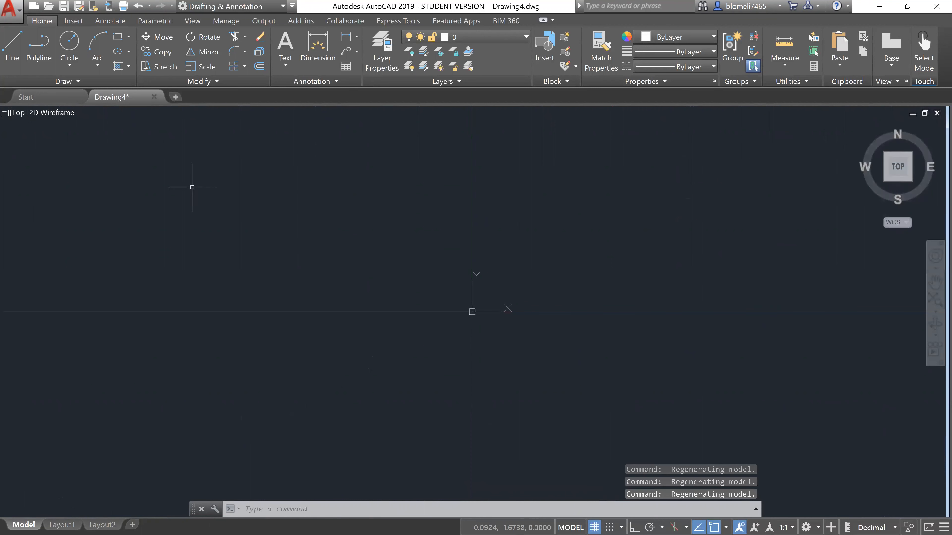
left_click(936, 256)
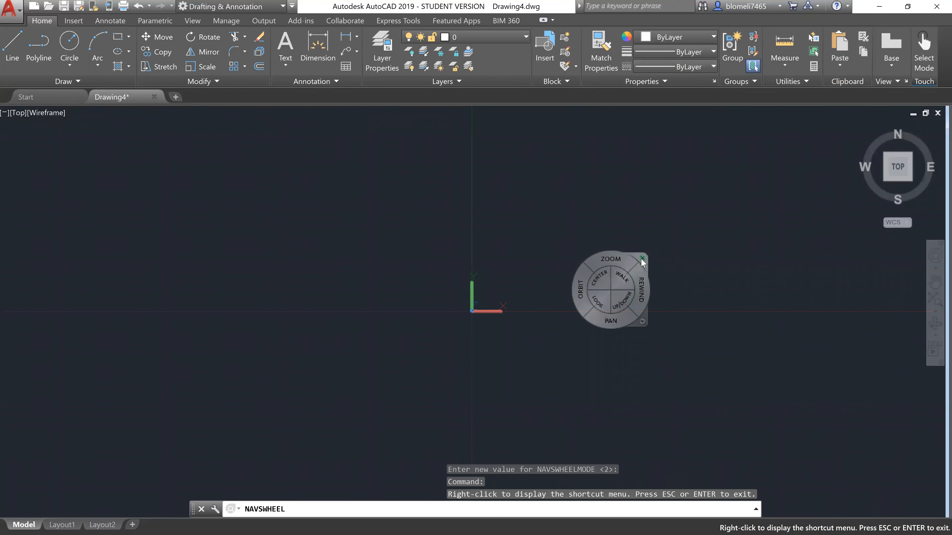
left_click(642, 259)
Switch the workspace from Drafting & Annotation to Drafting
mouse_move(716, 234)
middle_mouse_down()
mouse_move(450, 366)
mouse_move(375, 383)
middle_mouse_up()
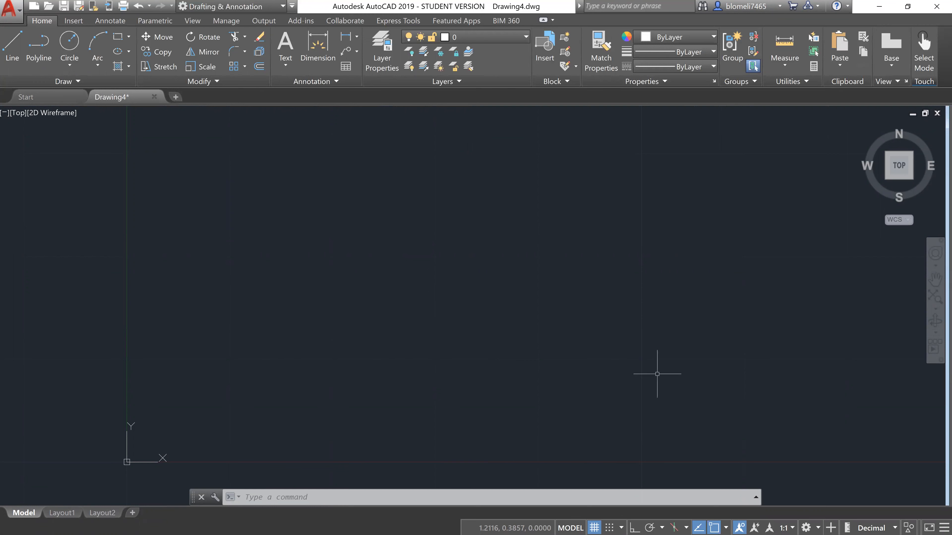
left_click(817, 523)
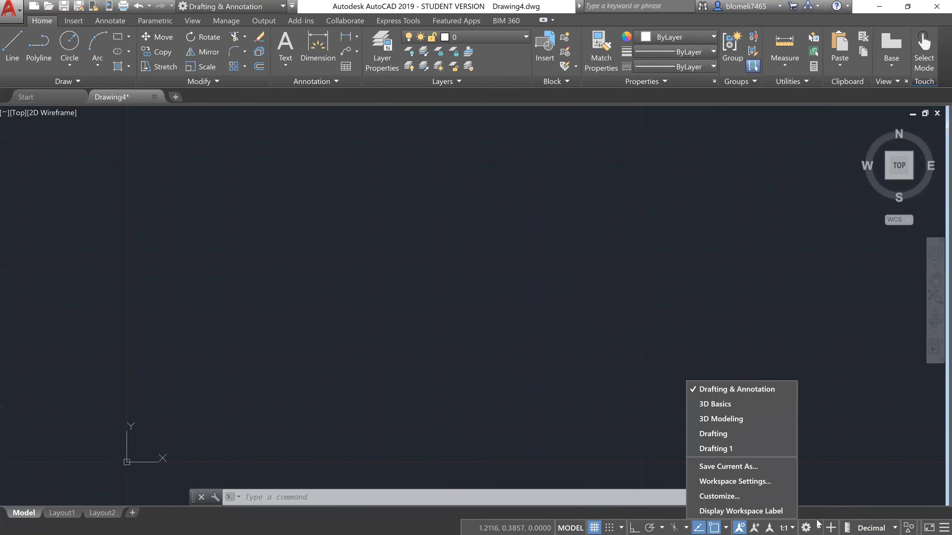
left_click(748, 437)
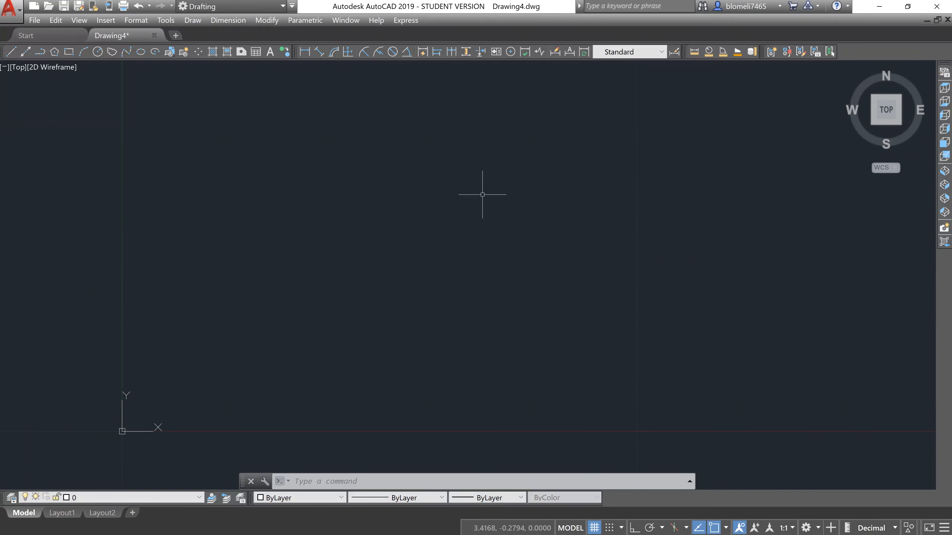
Draw an open chain of three connected lines from about (0.73, 0.66) over a peak and back to about (1.79, 0.48)
left_click(11, 51)
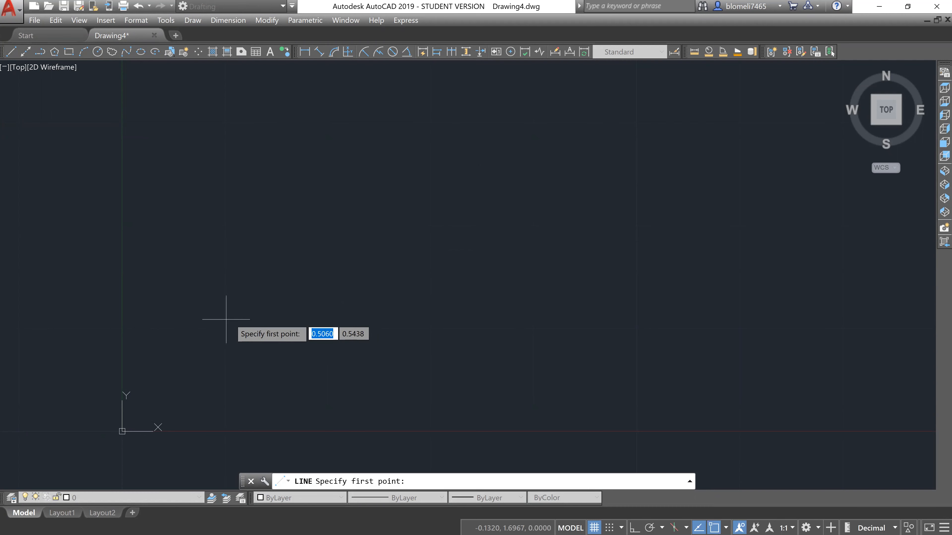
left_click(271, 296)
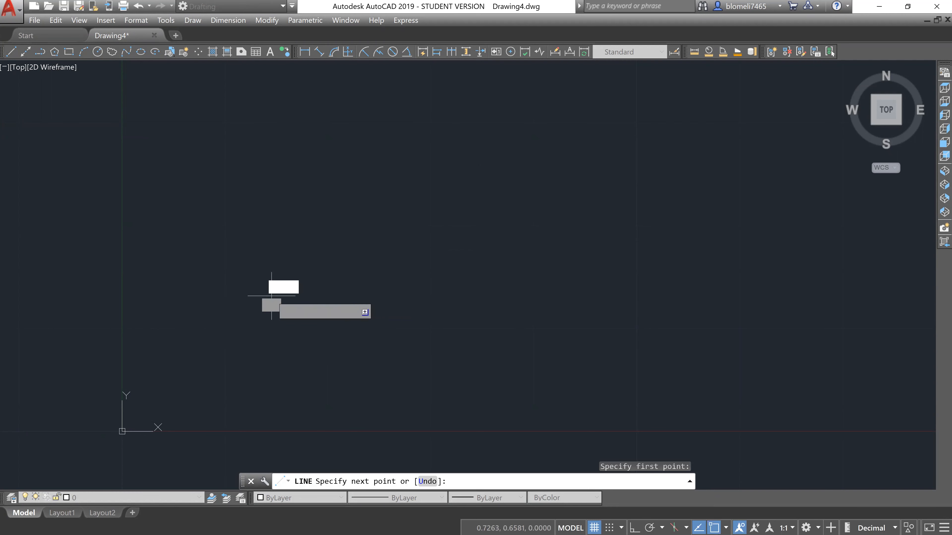
left_click(438, 155)
left_click(628, 240)
left_click(486, 334)
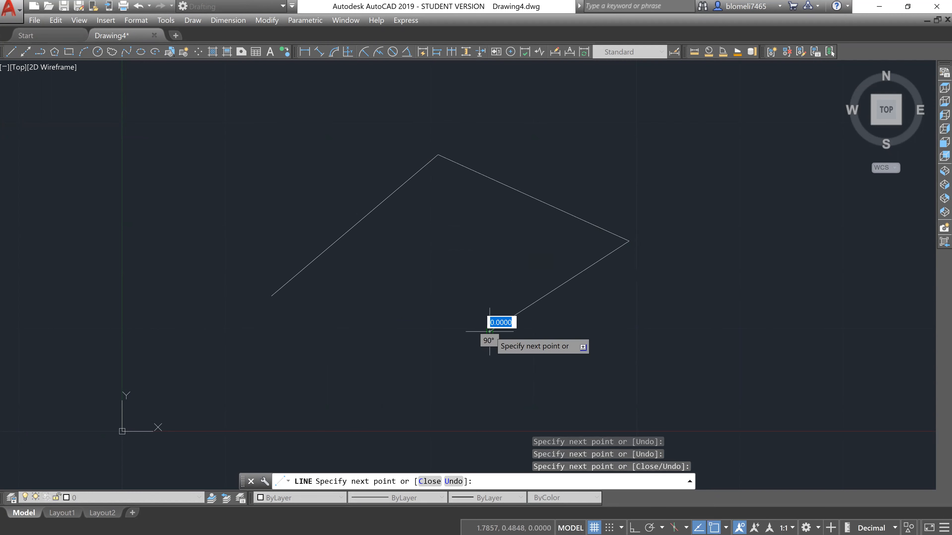
key("Escape")
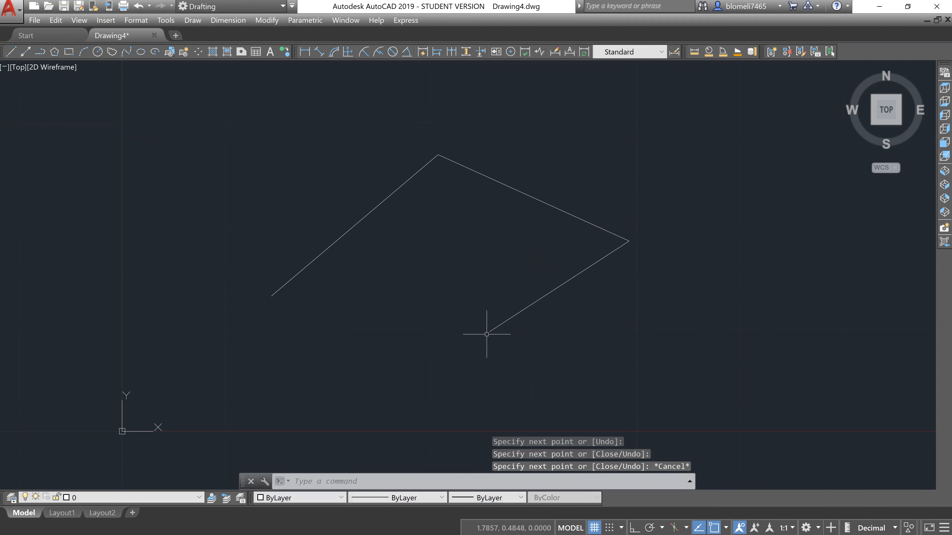
Set the middle line's color to Green, its linetype to Continuous and its lineweight to 0.055"
left_click(501, 183)
left_click(321, 498)
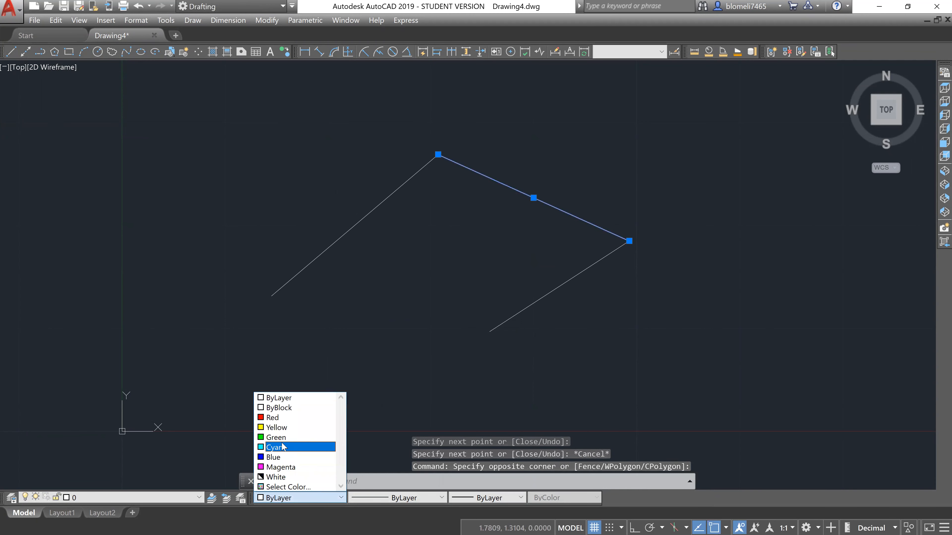
left_click(285, 443)
left_click(426, 499)
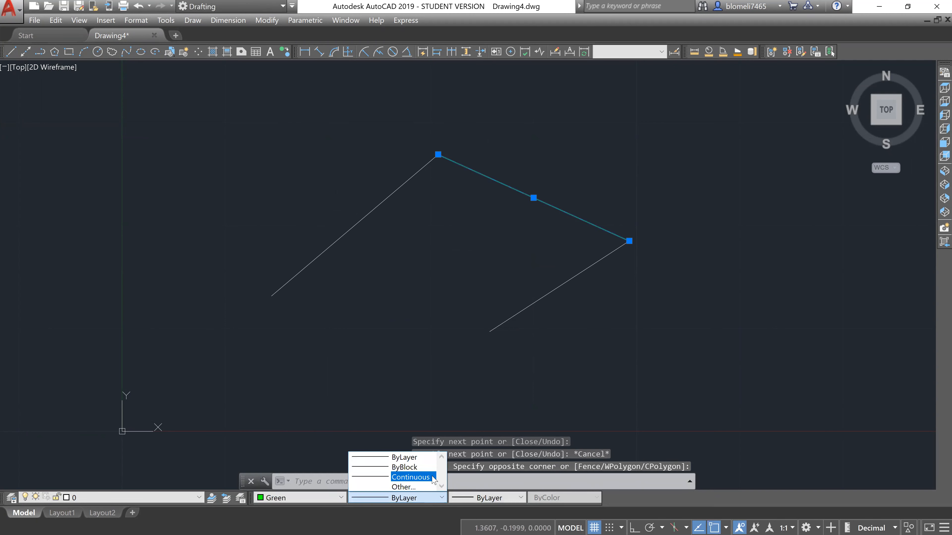
left_click(410, 477)
left_click(487, 497)
left_click(484, 453)
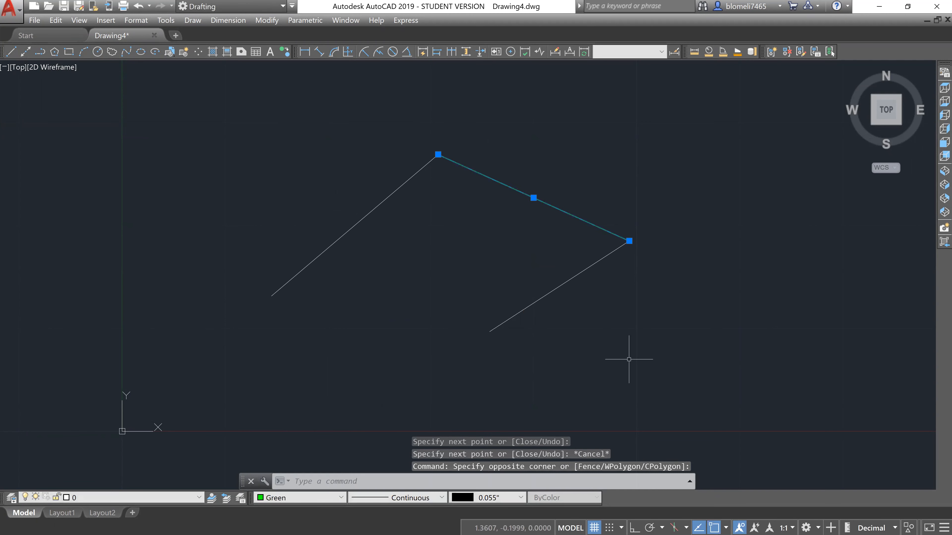
key("Escape")
key("Escape")
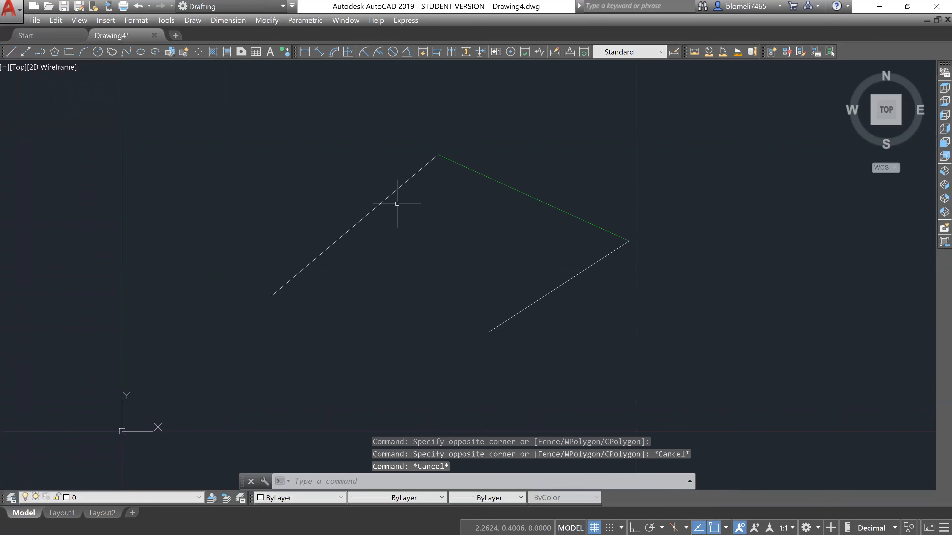
Set the green line's lineweight to 0.005" and deselect it
left_click(477, 170)
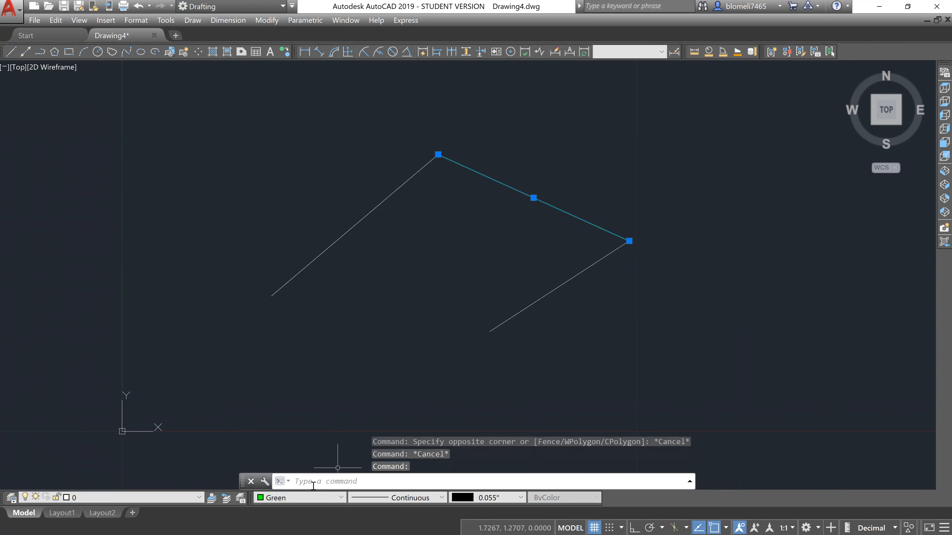
left_click(517, 499)
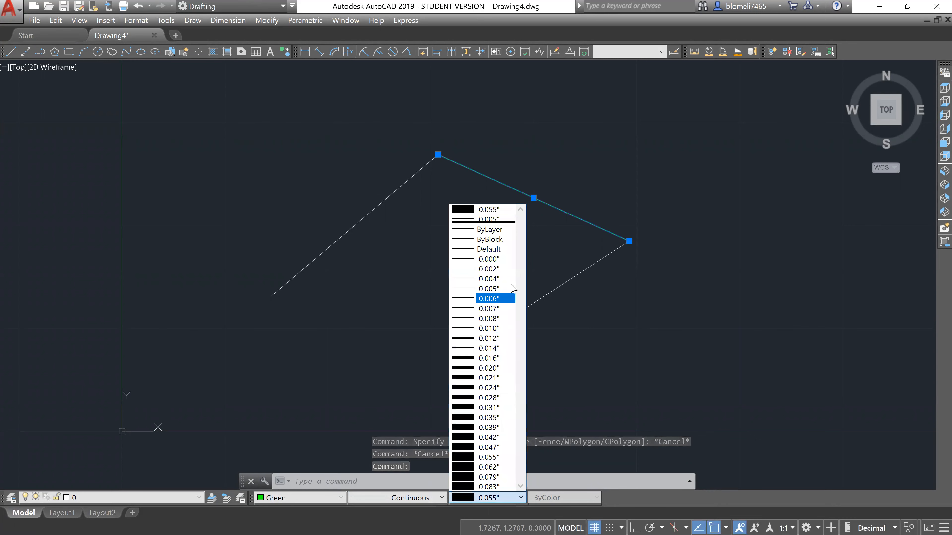
left_click(498, 299)
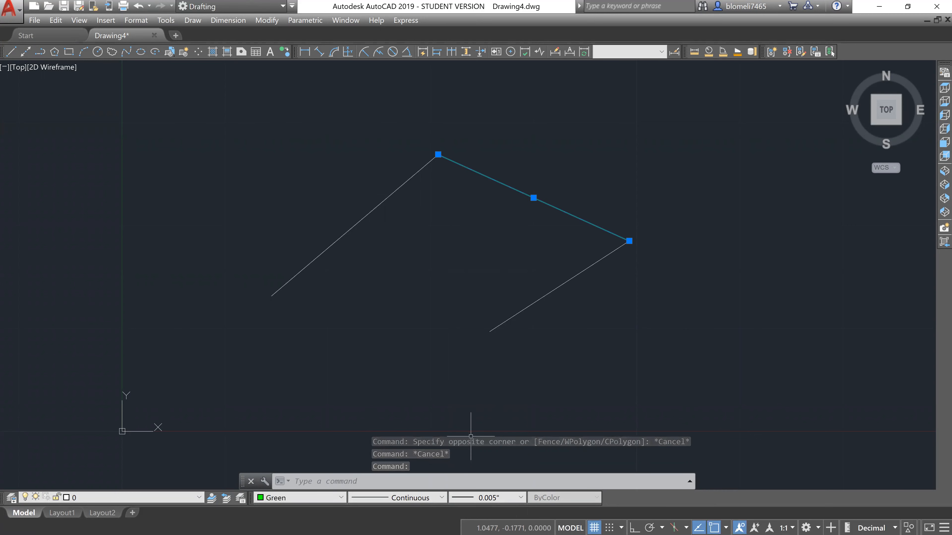
key("Escape")
left_click(473, 176)
left_click(473, 176)
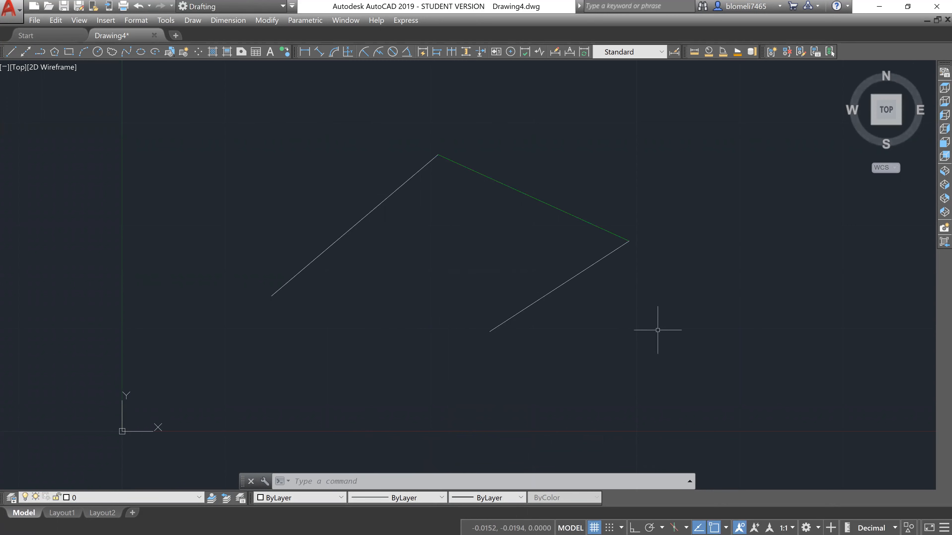
Combine all three lines into a group with the GROUP command, using a crossing window around them
left_click(701, 359)
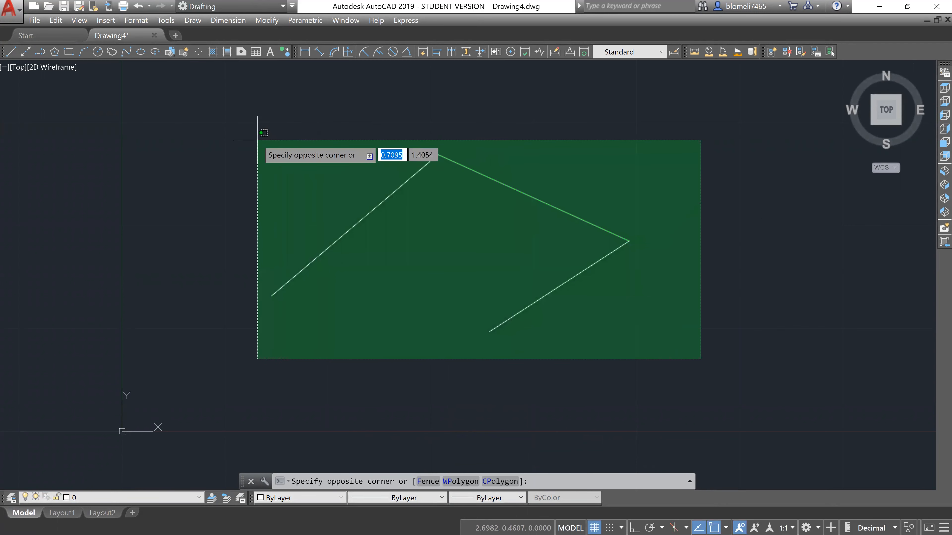
left_click(240, 137)
type("GROUP")
key("Return")
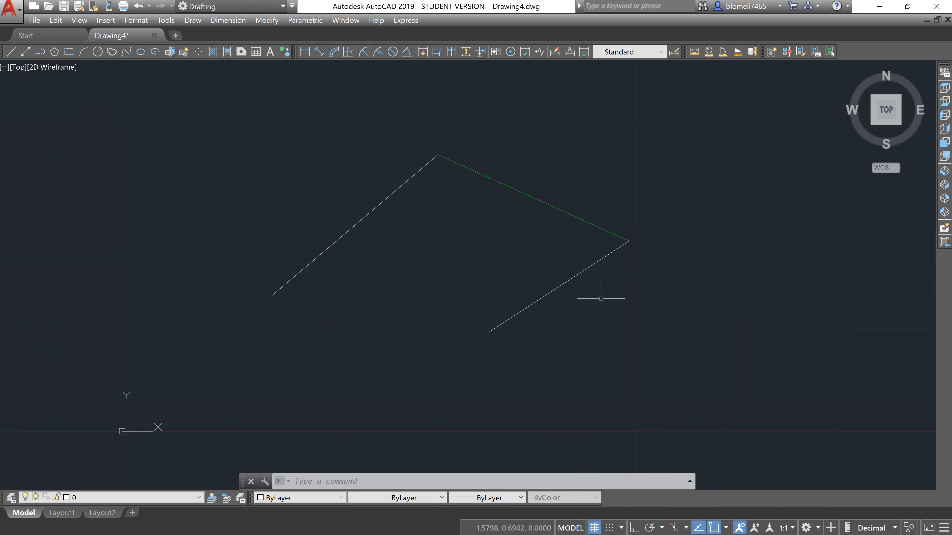
Select the grouped lines, turn group selection off, and pick only the green line and the lower white line
left_click(627, 329)
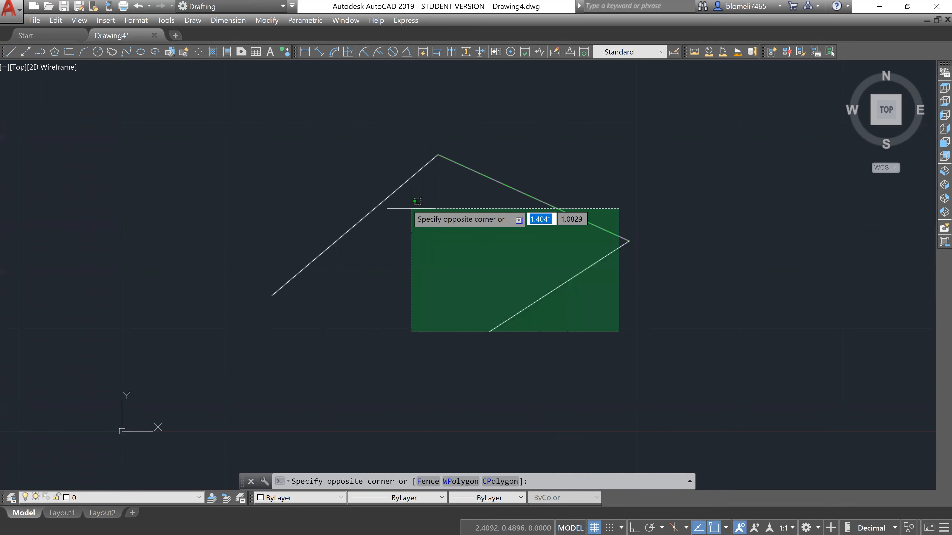
left_click(341, 152)
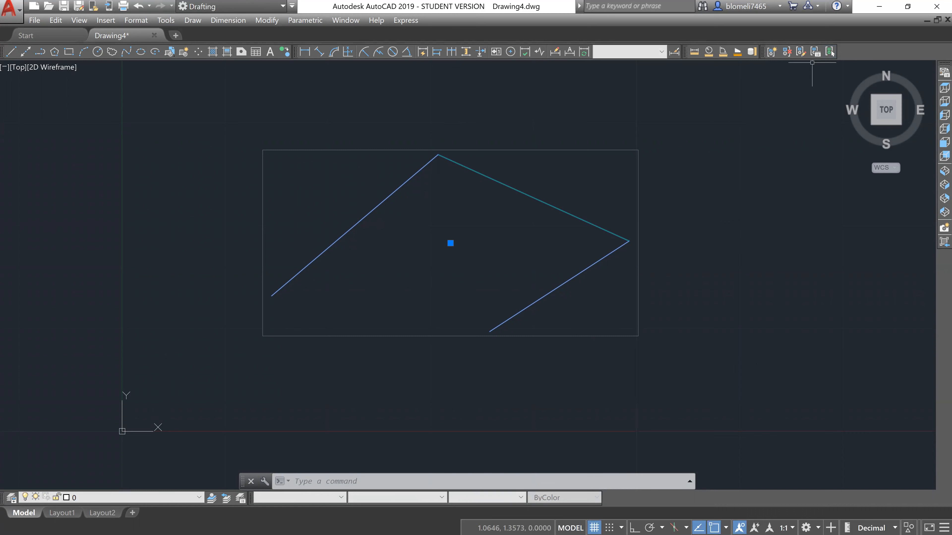
left_click(829, 53)
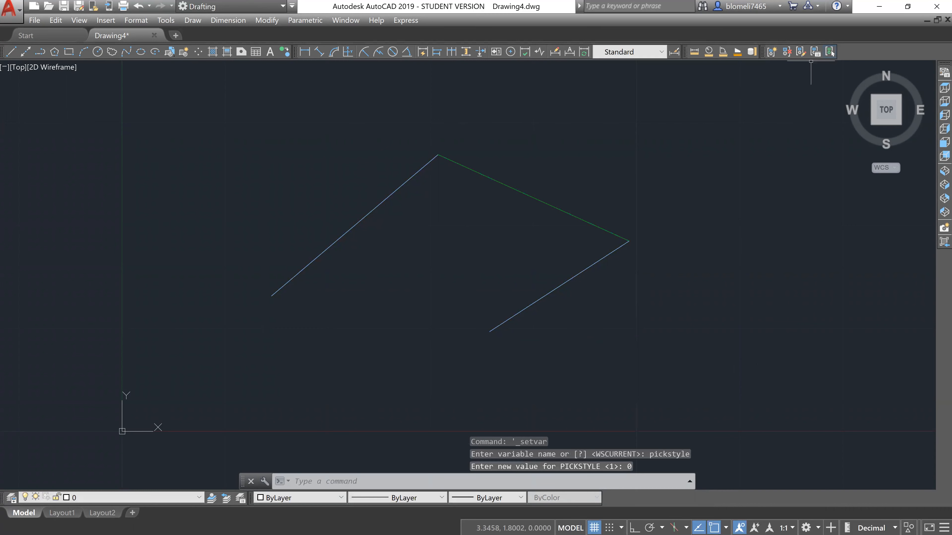
left_click(639, 269)
left_click(587, 222)
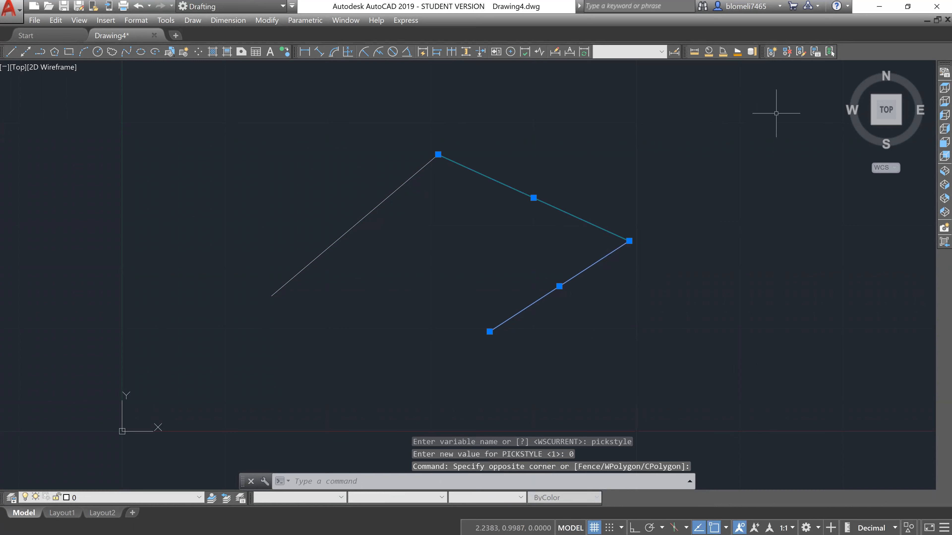
Turn group selection back on and erase the whole group of lines
left_click(829, 52)
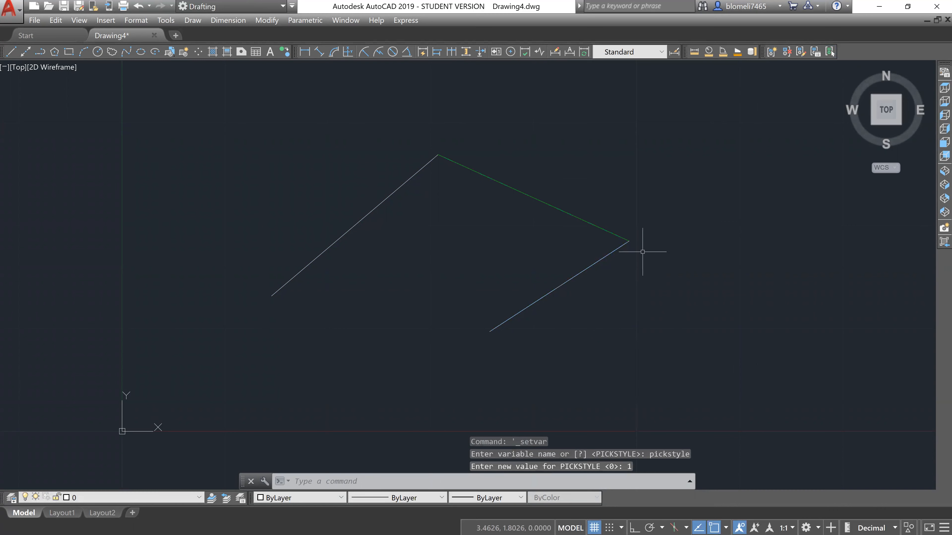
left_click(631, 244)
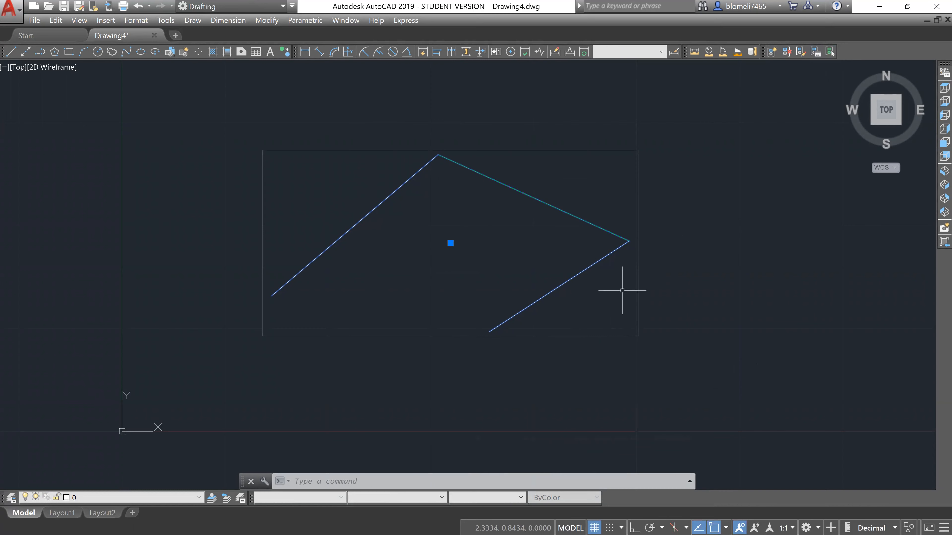
key("Delete")
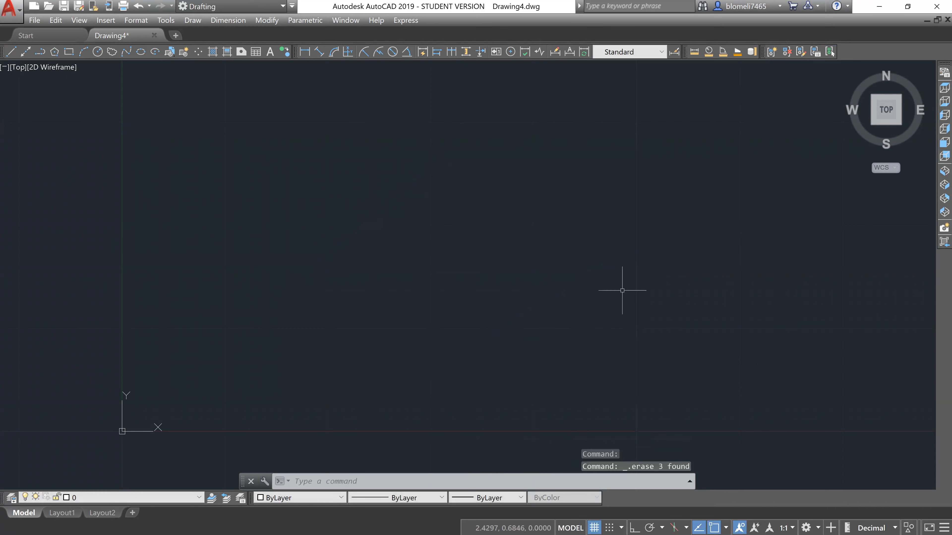
left_click(693, 51)
left_click(311, 199)
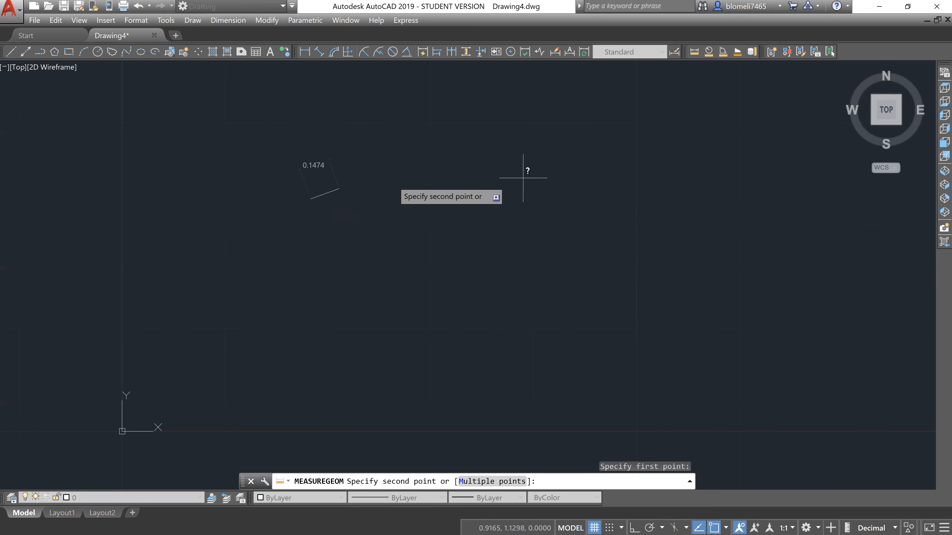
key("Escape")
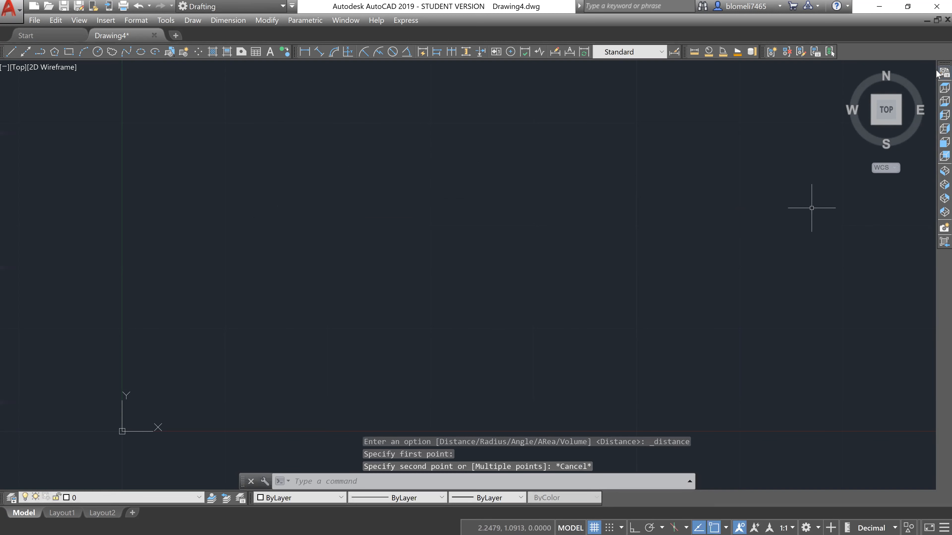
Apply the preset Top view and switch the workspace back to Drafting & Annotation
left_click(935, 93)
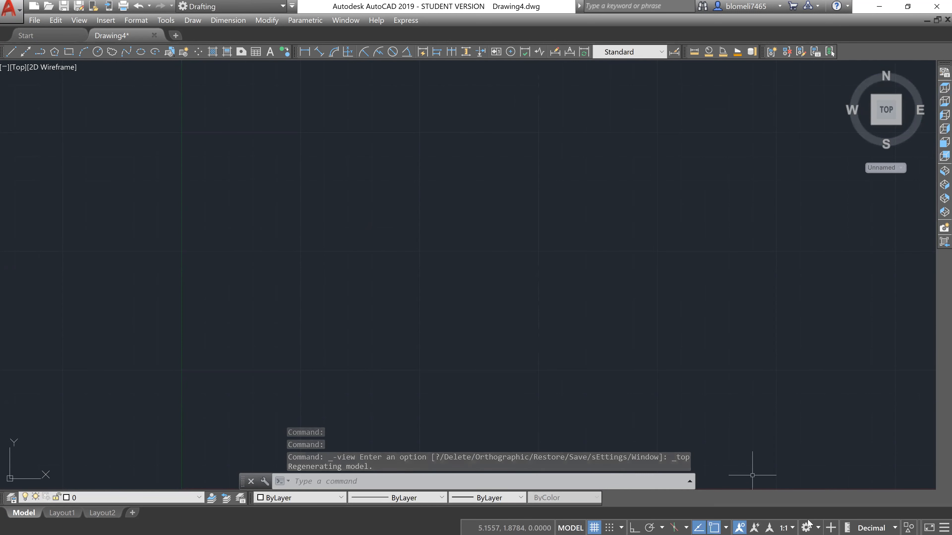
left_click(805, 528)
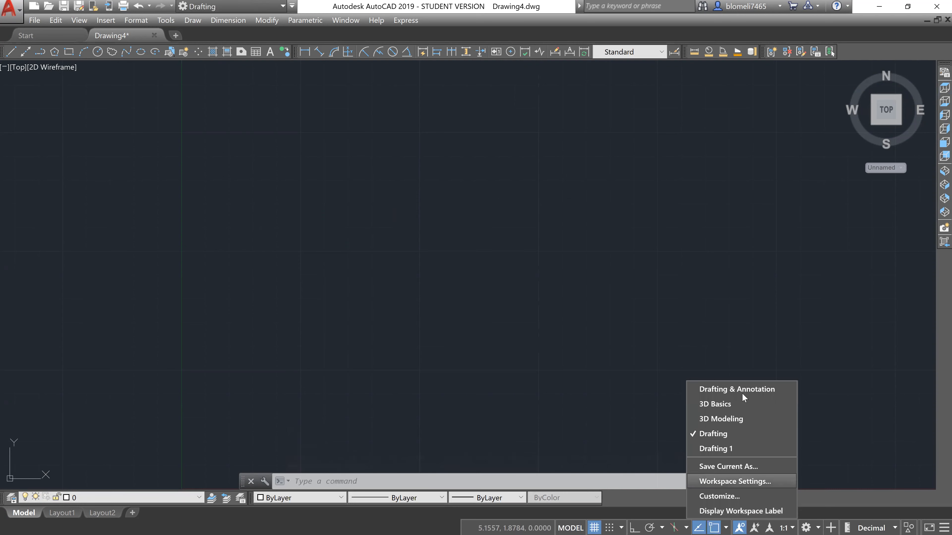
left_click(740, 390)
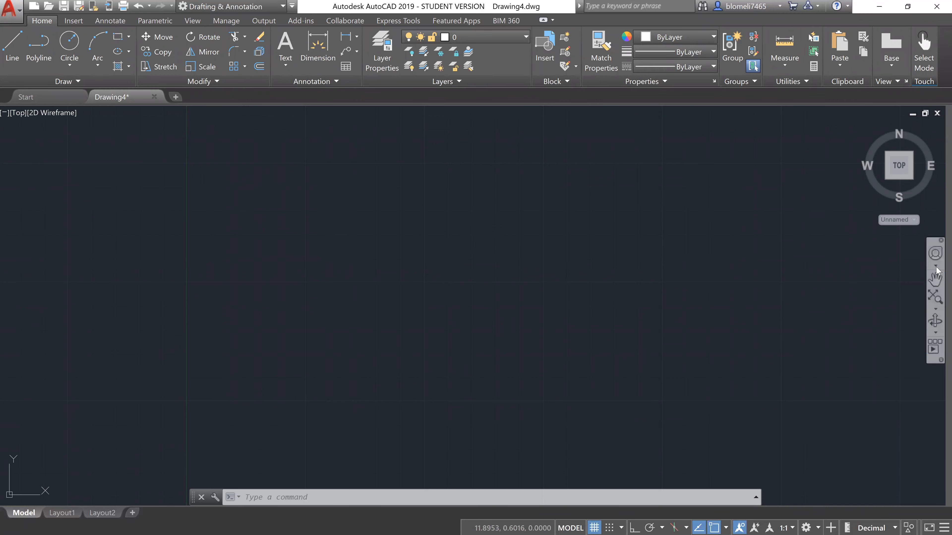
Close the navigation bar beside the drawing area
left_click(940, 240)
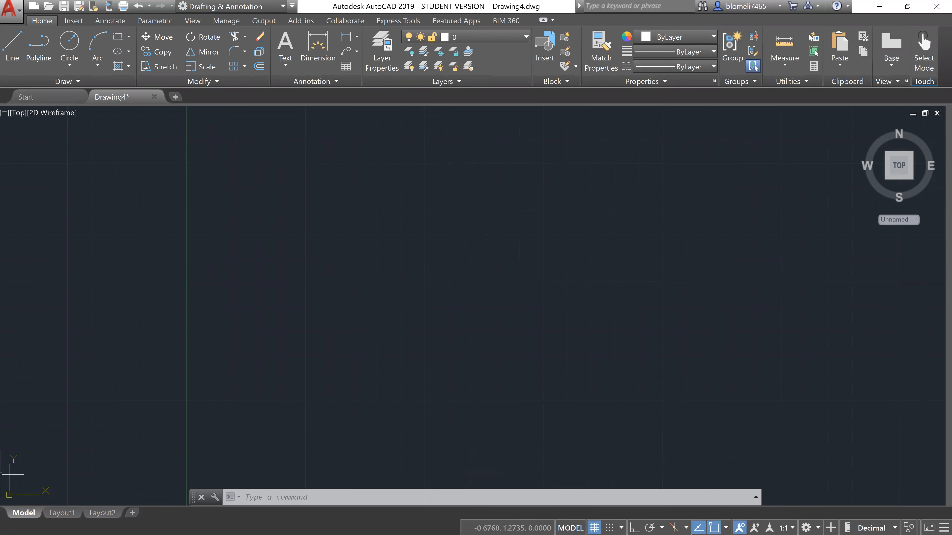
scroll(18, 470, "down", 2)
scroll(66, 477, "down", 2)
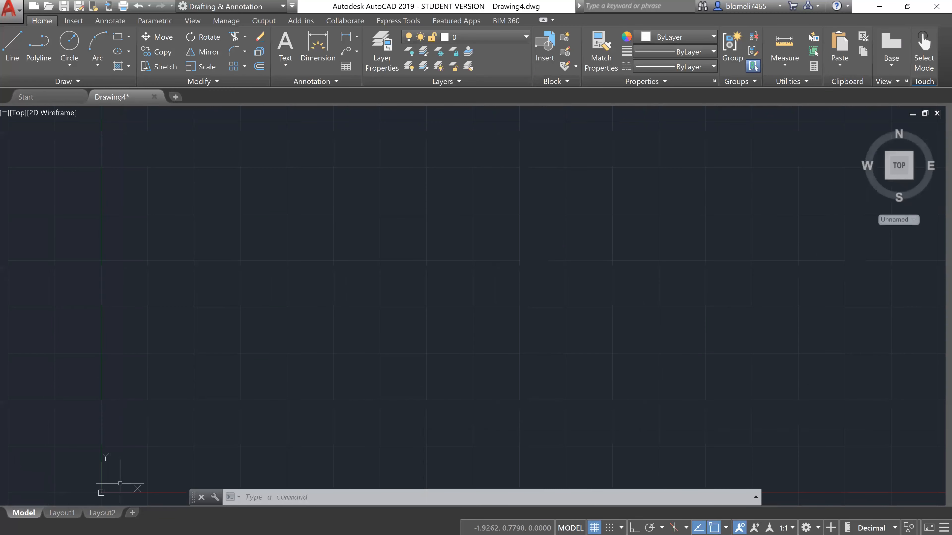
mouse_move(121, 481)
middle_mouse_down()
mouse_move(127, 468)
mouse_move(99, 457)
mouse_move(52, 473)
middle_mouse_up()
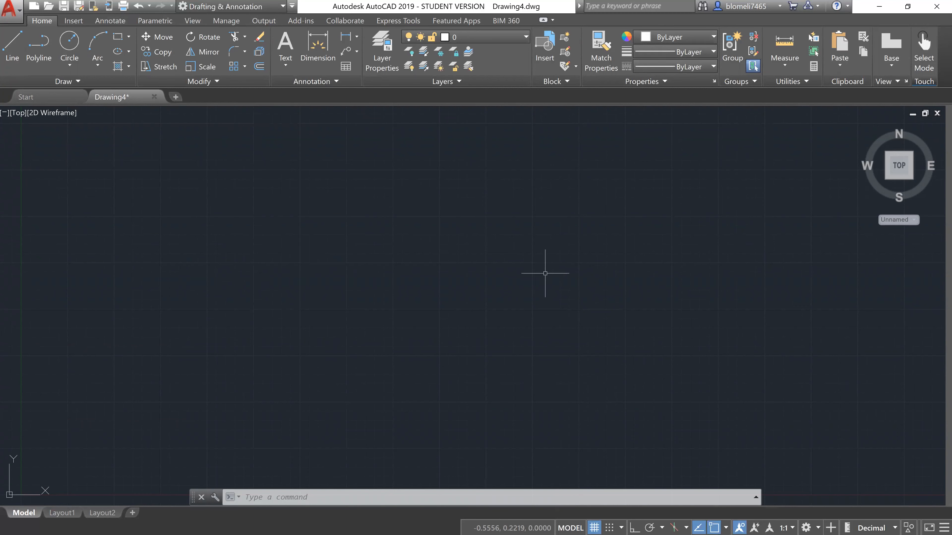
Close the ribbon with RIBBONCLOSE and show the classic menu bar
type("RIBBONCLOSE")
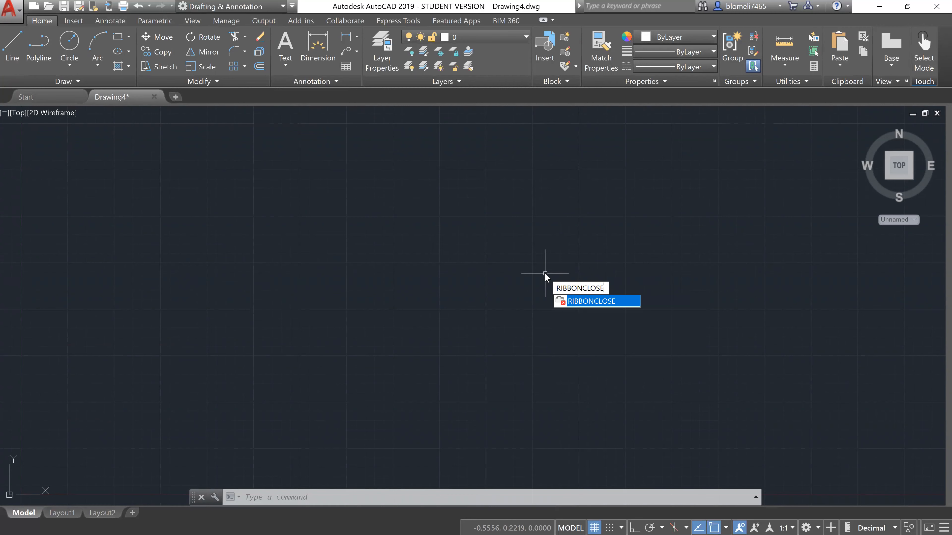
key("Return")
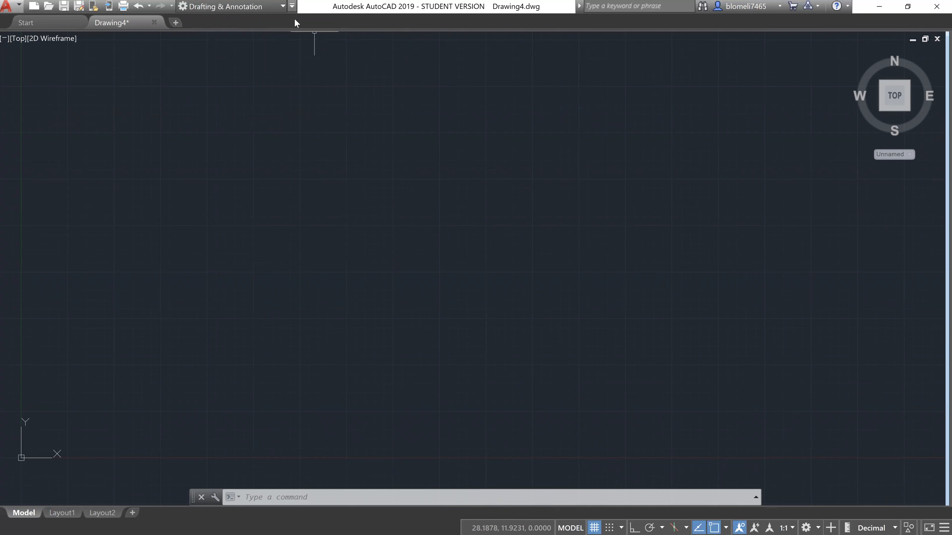
left_click(292, 7)
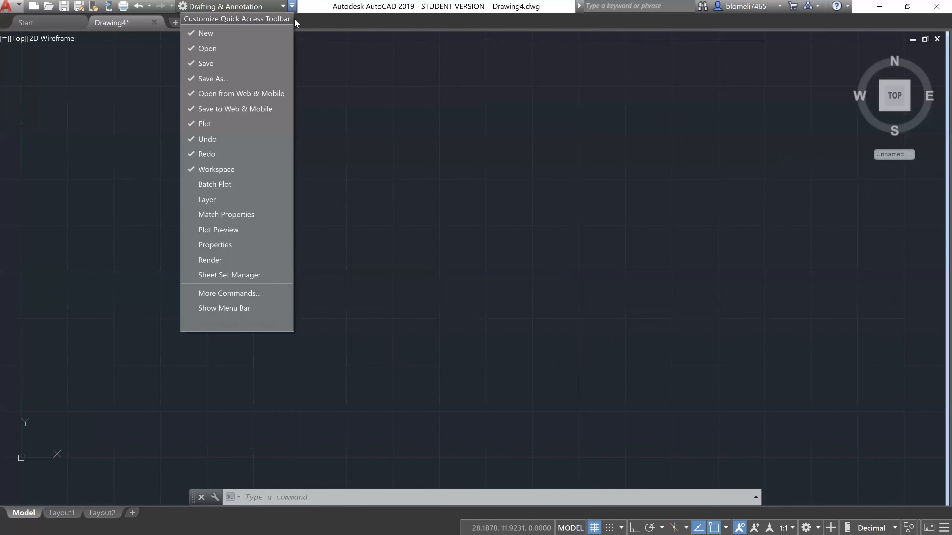
left_click(235, 313)
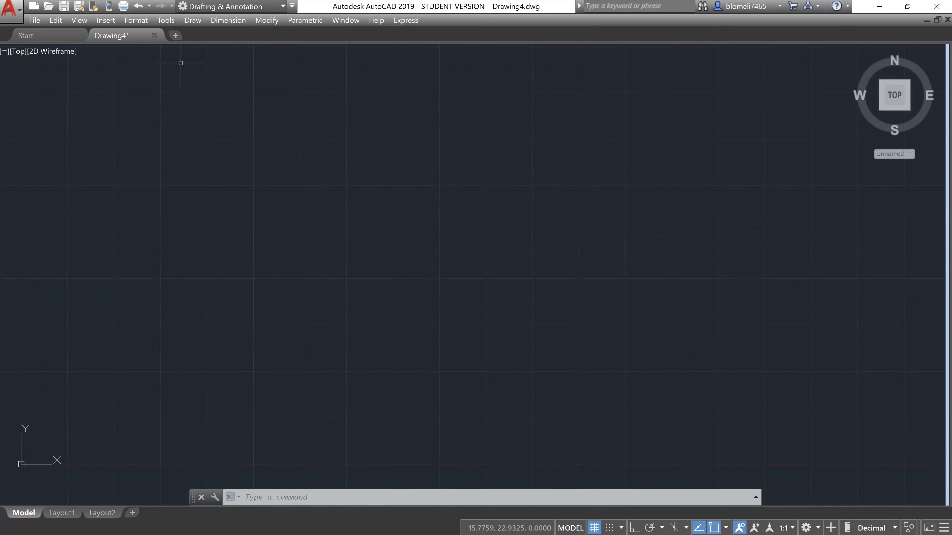
Display the Draw toolbar, float it over the drawing area, and dock it back above the drawing
left_click(162, 25)
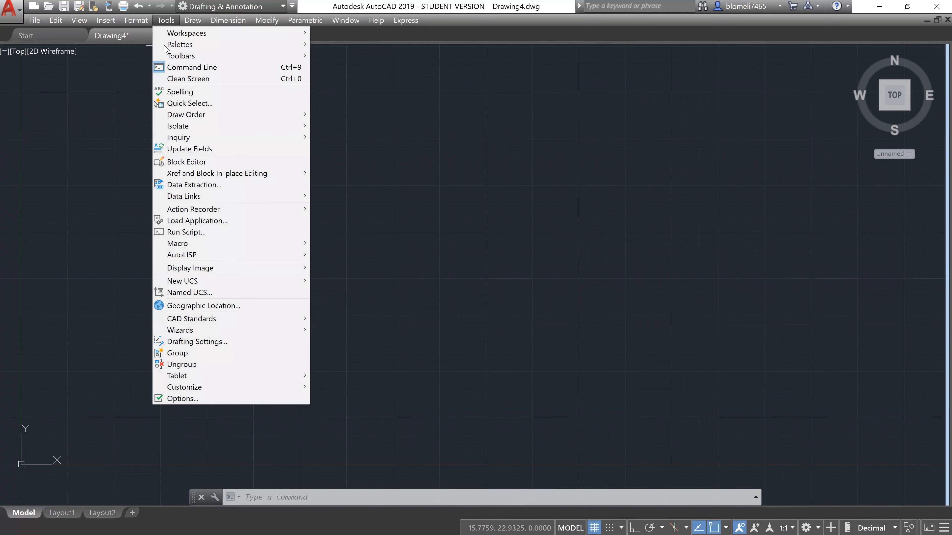
mouse_move(199, 60)
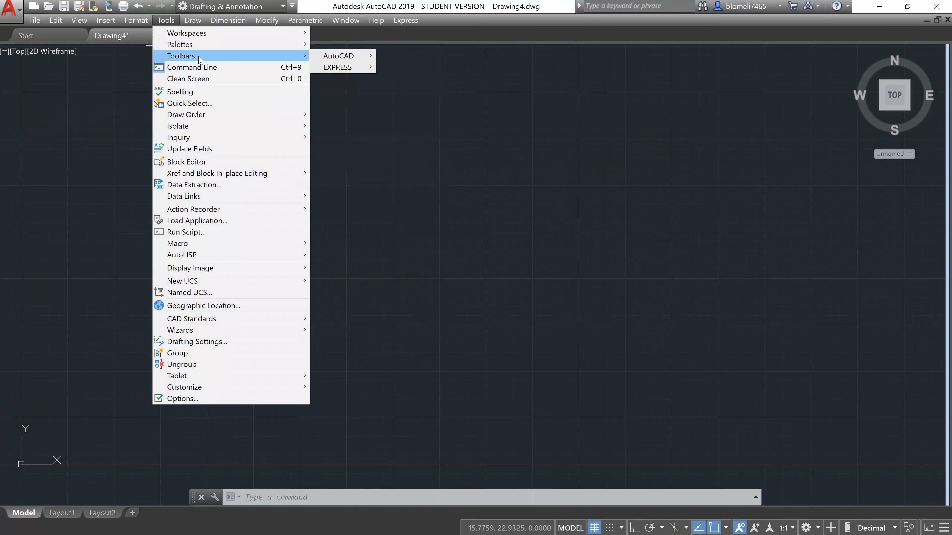
mouse_move(329, 57)
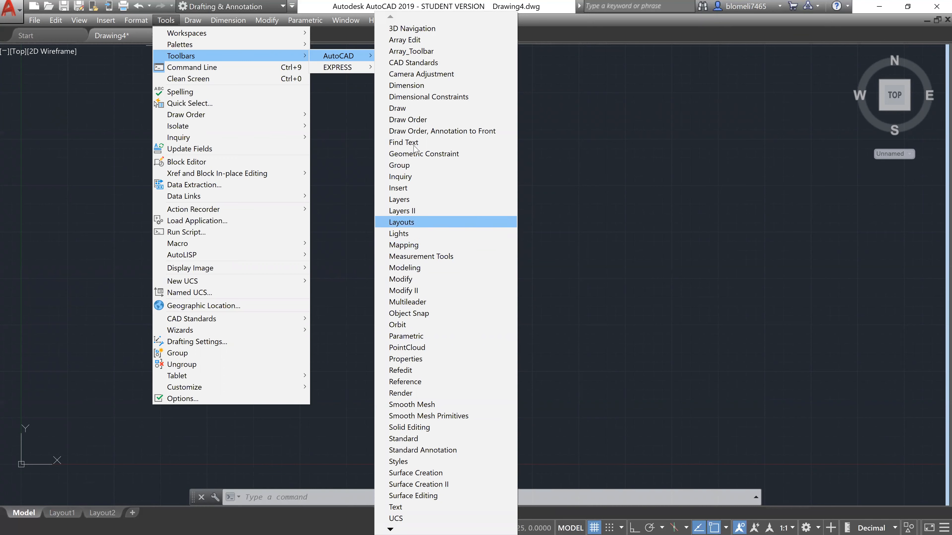
left_click(412, 110)
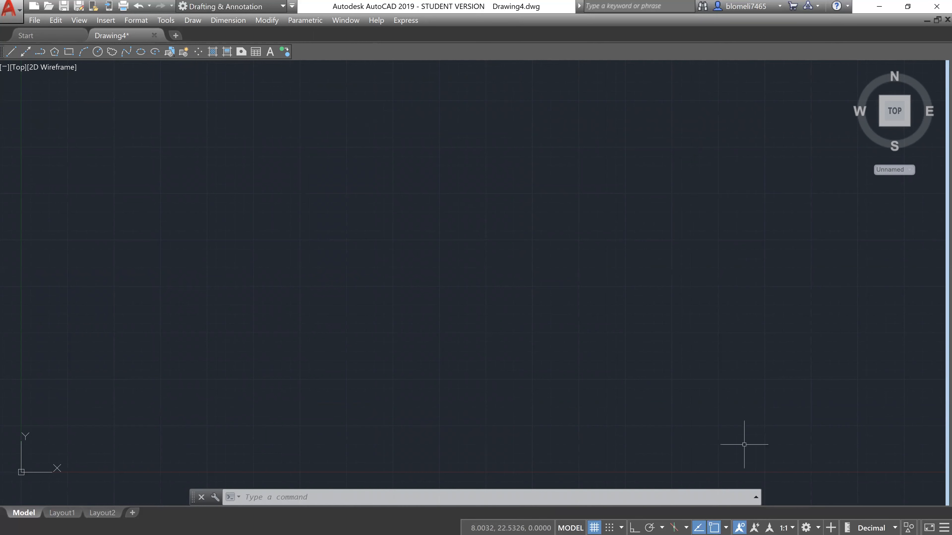
mouse_move(2, 54)
left_mouse_down()
mouse_move(596, 305)
mouse_move(452, 308)
left_mouse_up()
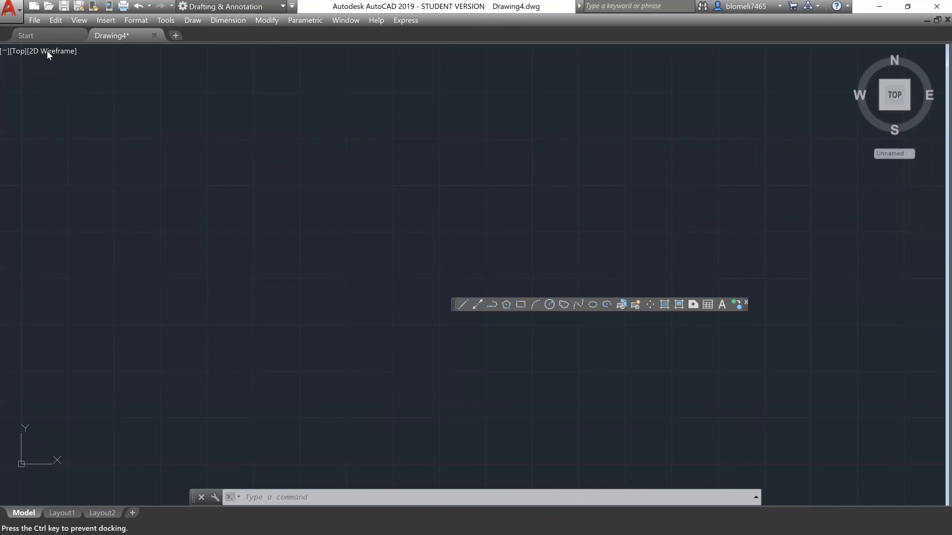
left_click_drag(79, 56, 74, 57)
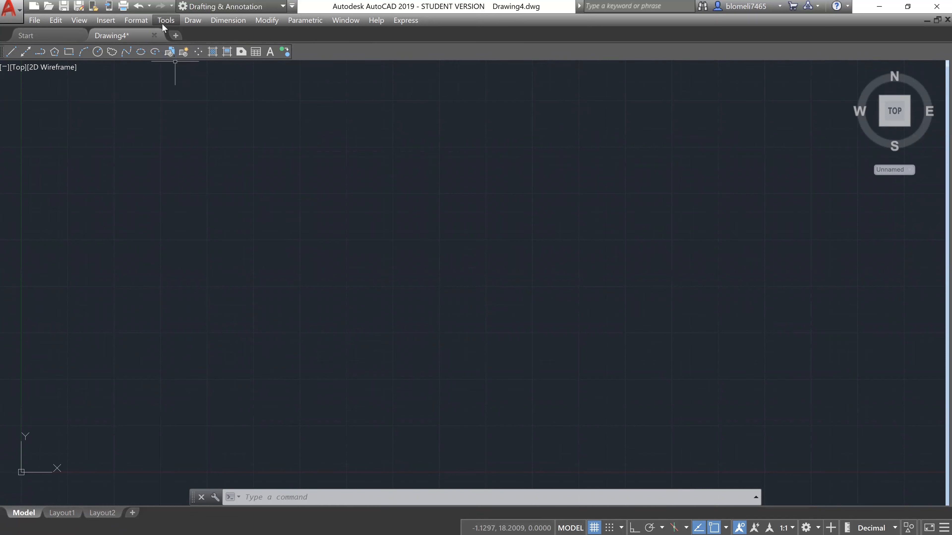
Display the Dimension and Measurement Tools toolbars
right_click(266, 52)
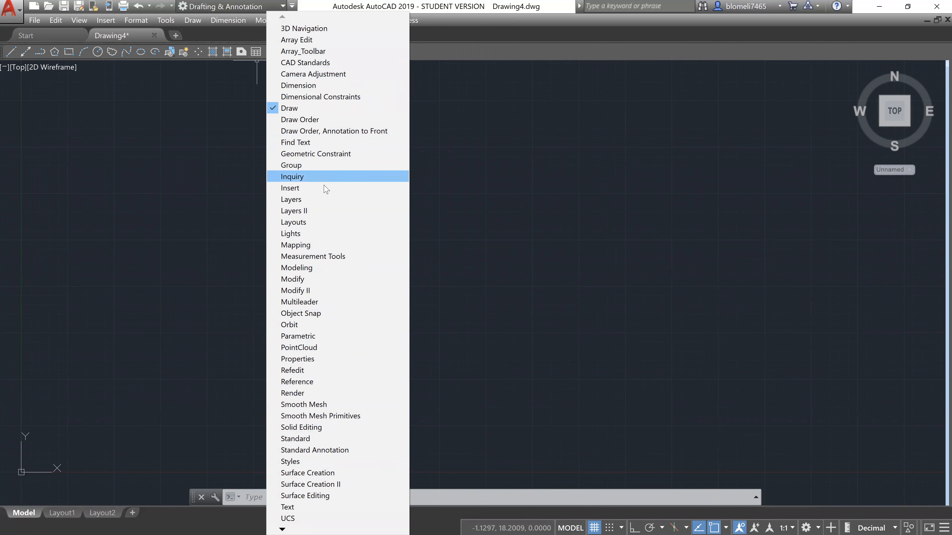
left_click(311, 89)
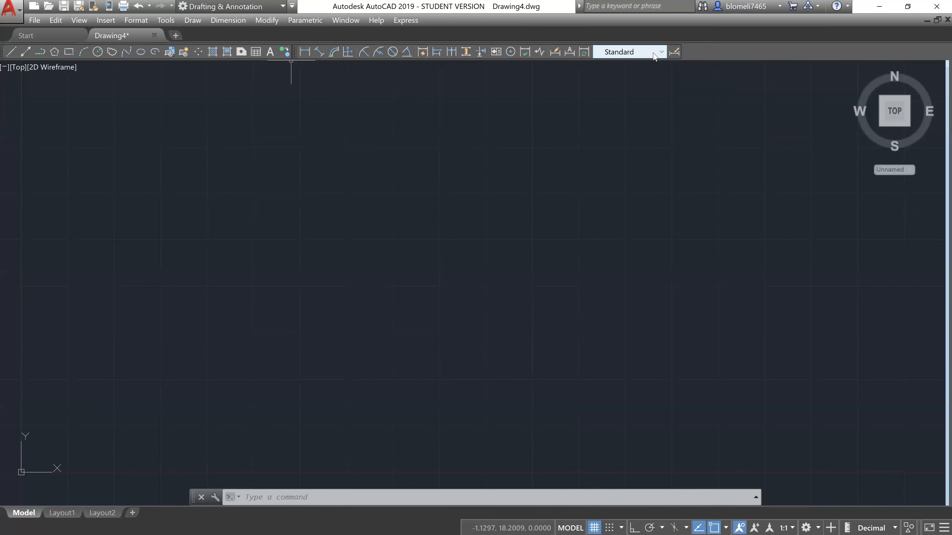
right_click(495, 178)
right_click(474, 61)
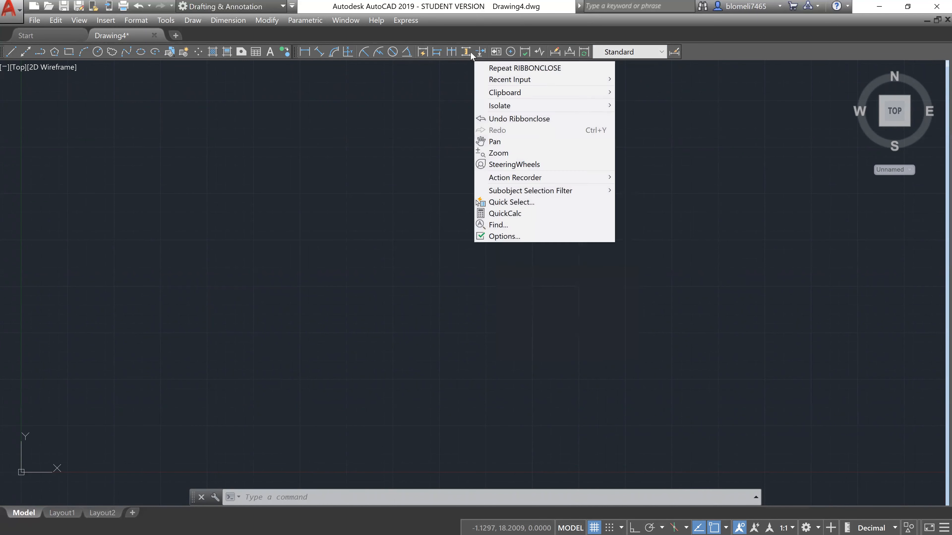
right_click(470, 52)
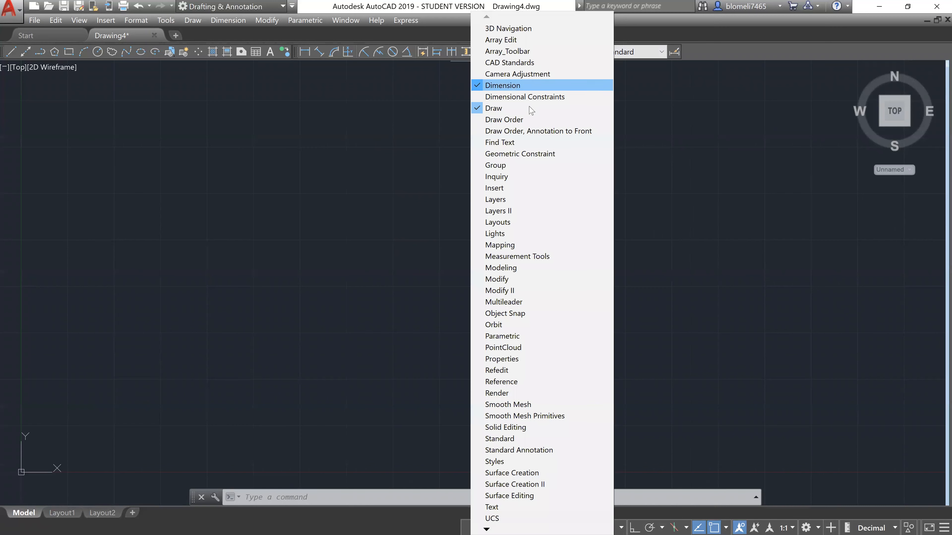
left_click(520, 258)
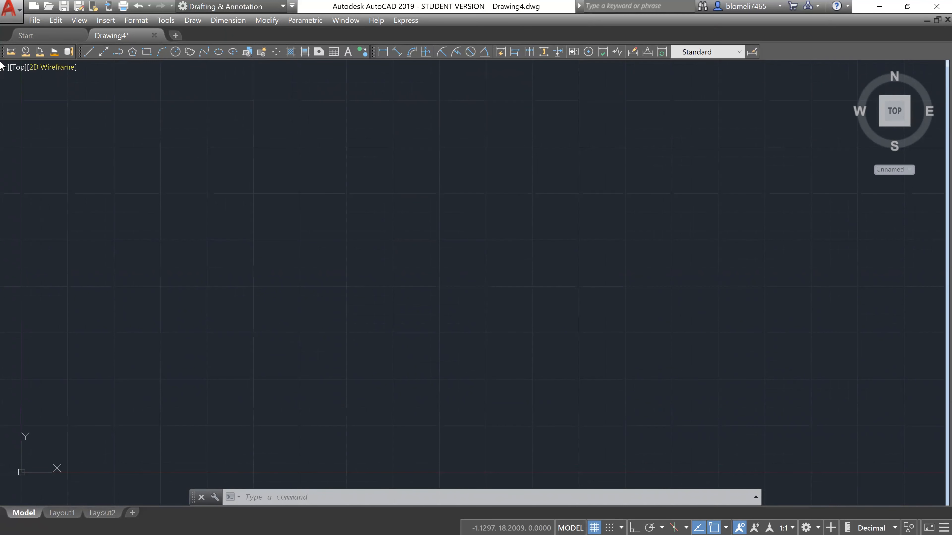
Dock the Measurement Tools toolbar after the Dimension toolbar and shift the Draw and Dimension toolbars back to the start of the row
left_click_drag(1, 56, 653, 50)
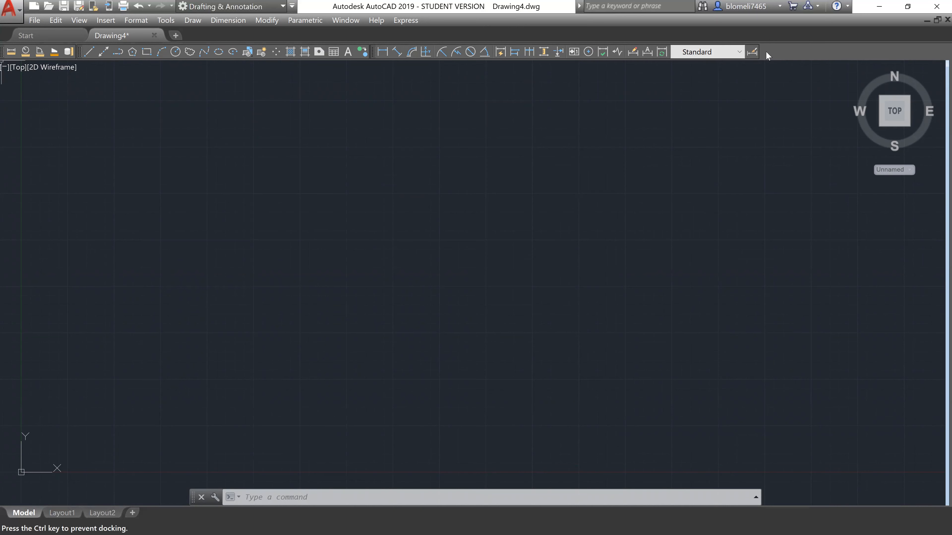
left_click_drag(766, 51, 769, 52)
mouse_move(2, 52)
left_mouse_down()
mouse_move(14, 56)
mouse_move(4, 54)
left_mouse_up()
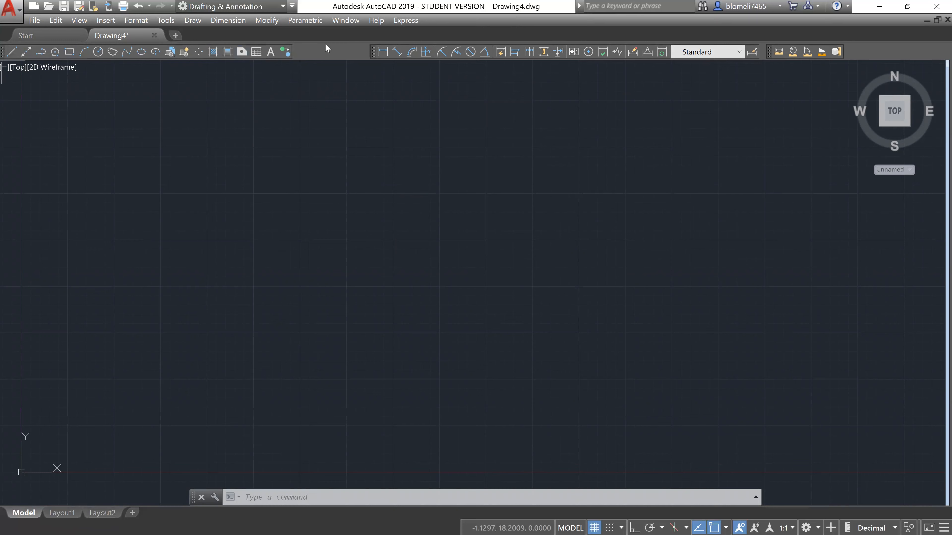
left_click_drag(372, 53, 297, 52)
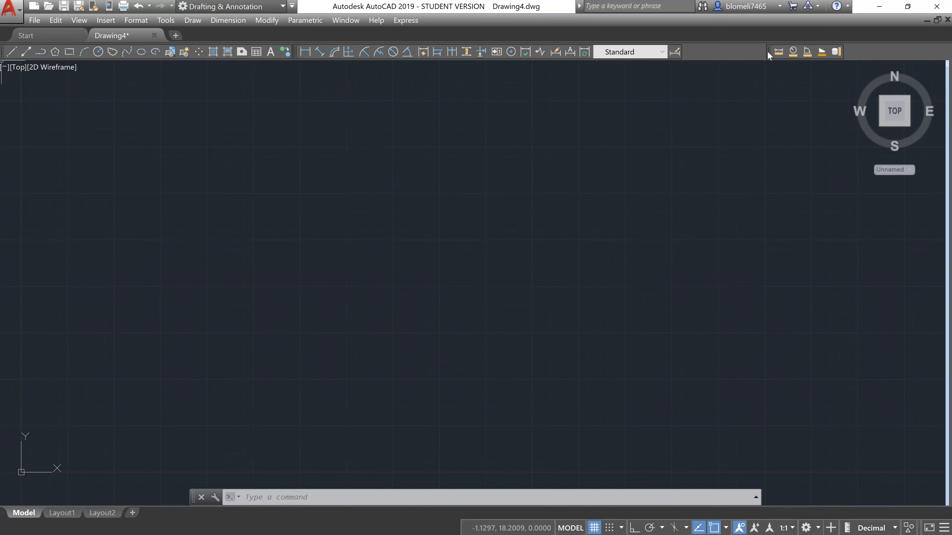
Display the Group toolbar and float it over the drawing area
right_click(570, 52)
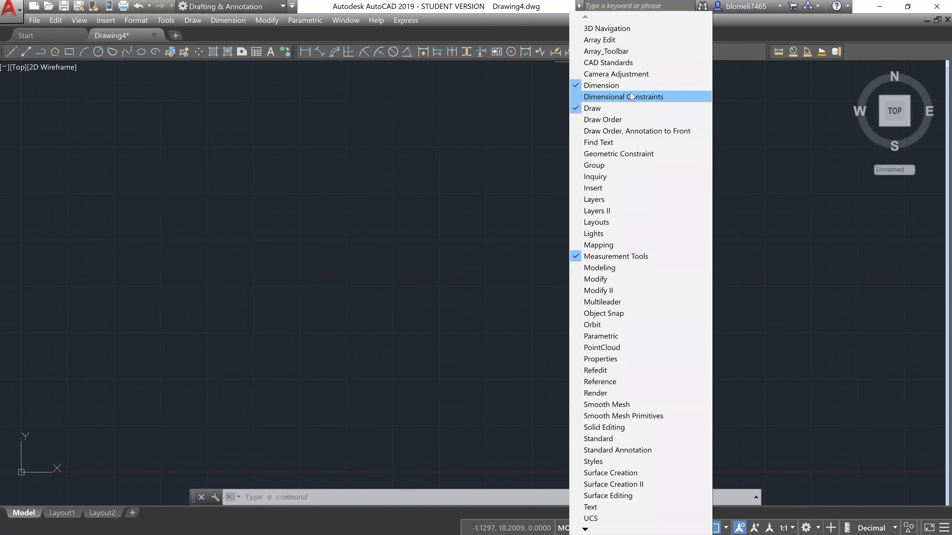
left_click(616, 165)
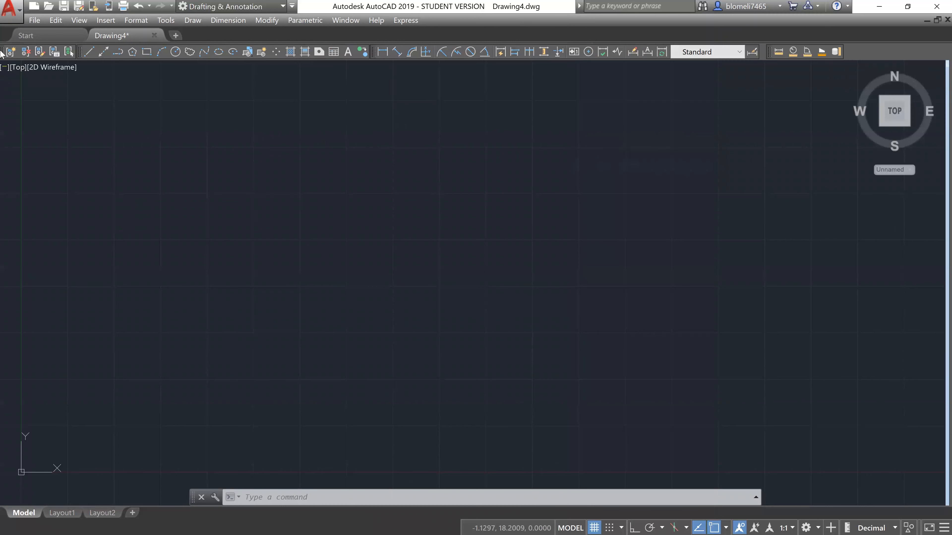
left_click_drag(2, 56, 604, 131)
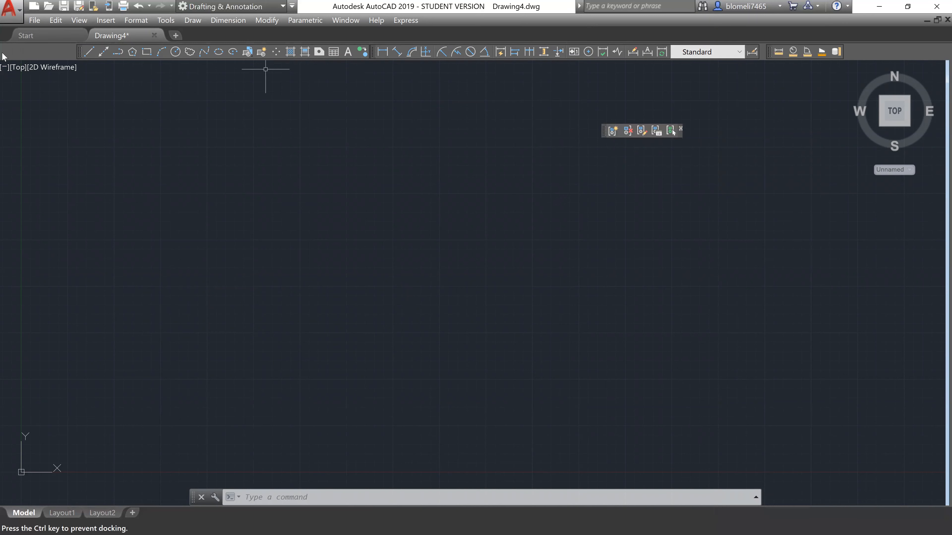
Close the gaps between the Draw, Dimension and Measurement Tools toolbars and dock the Group toolbar after them
left_click_drag(2, 55, 3, 55)
left_click_drag(371, 55, 366, 55)
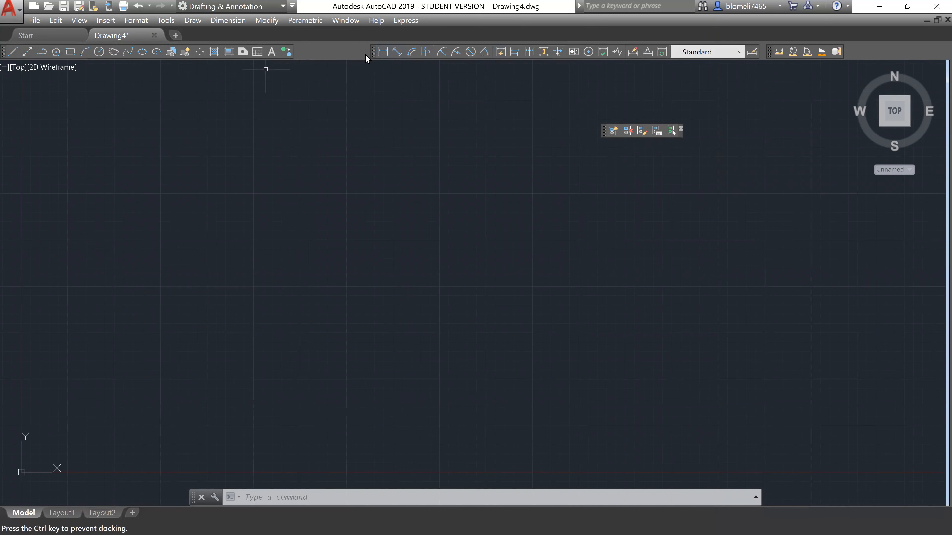
left_click_drag(293, 54, 295, 54)
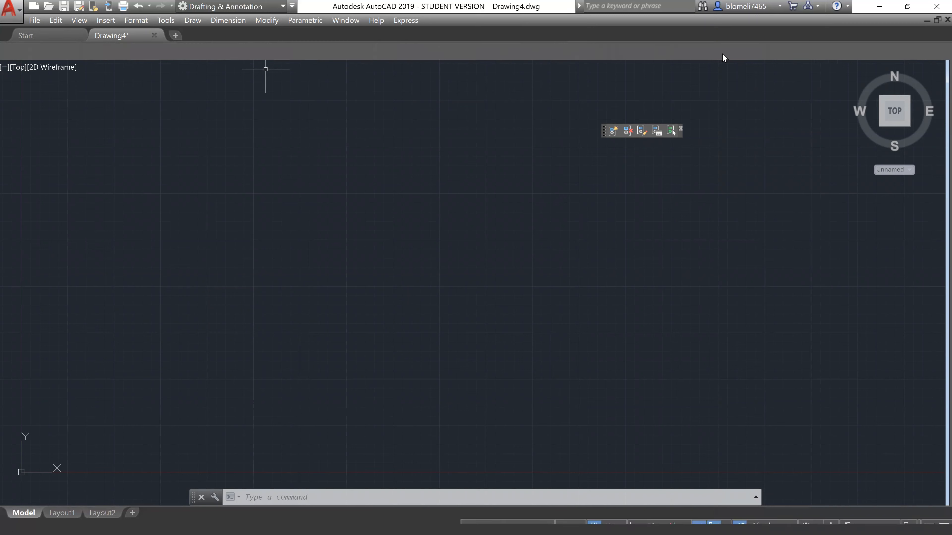
left_click_drag(772, 53, 688, 53)
left_click_drag(603, 131, 654, 104)
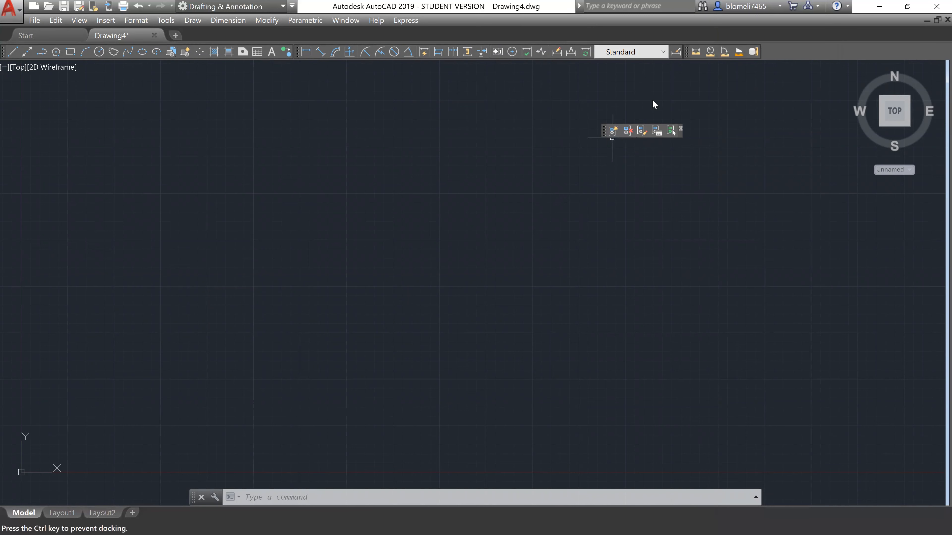
left_click_drag(802, 50, 802, 50)
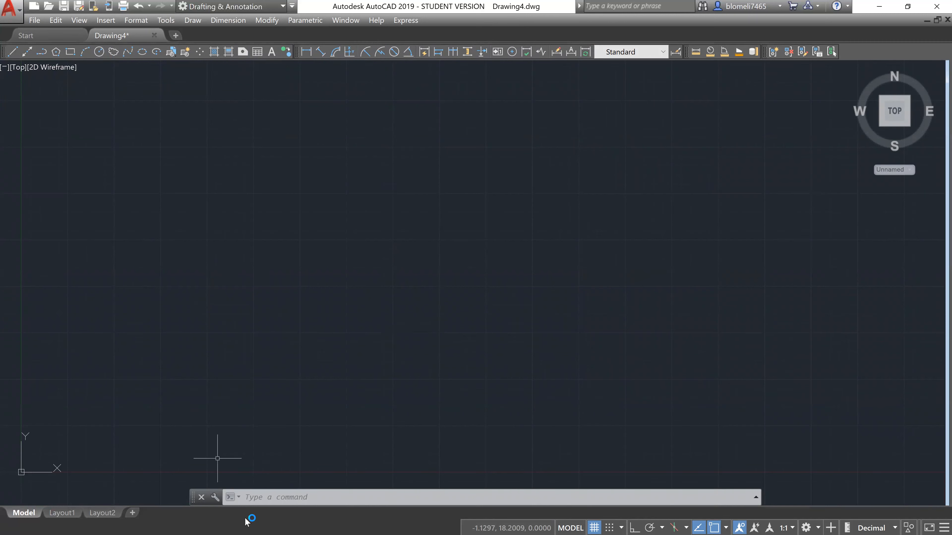
Display the Layers toolbar, float it over the drawing area, and dock it back below the drawing
right_click(411, 53)
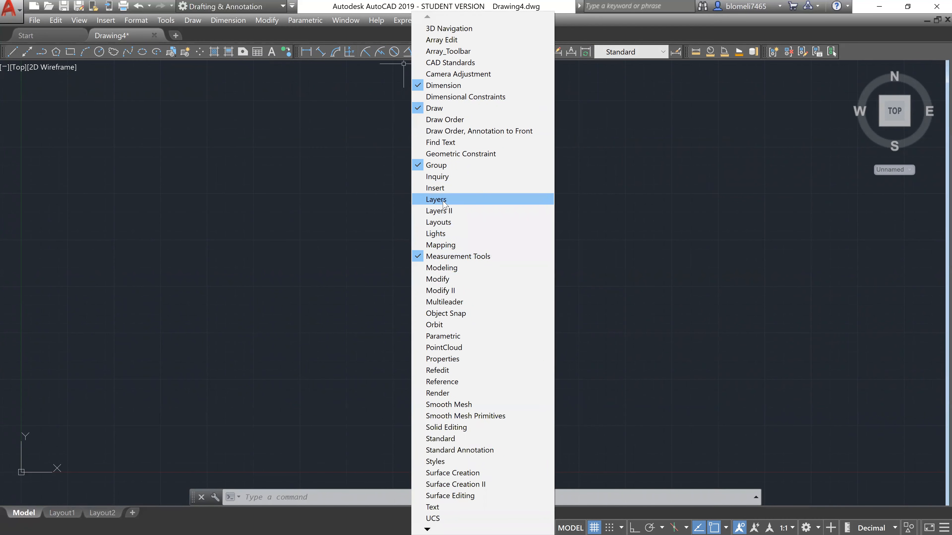
left_click(436, 200)
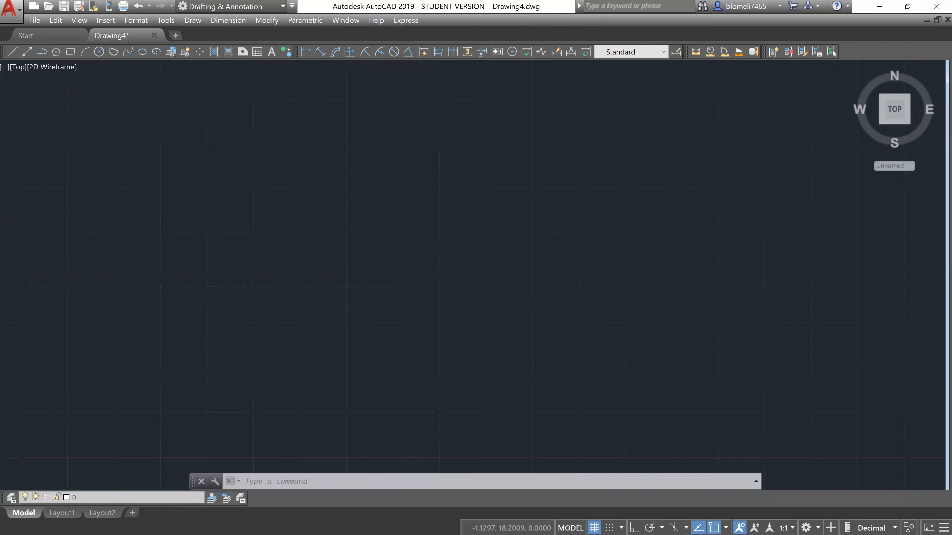
left_click_drag(8, 491, 150, 255)
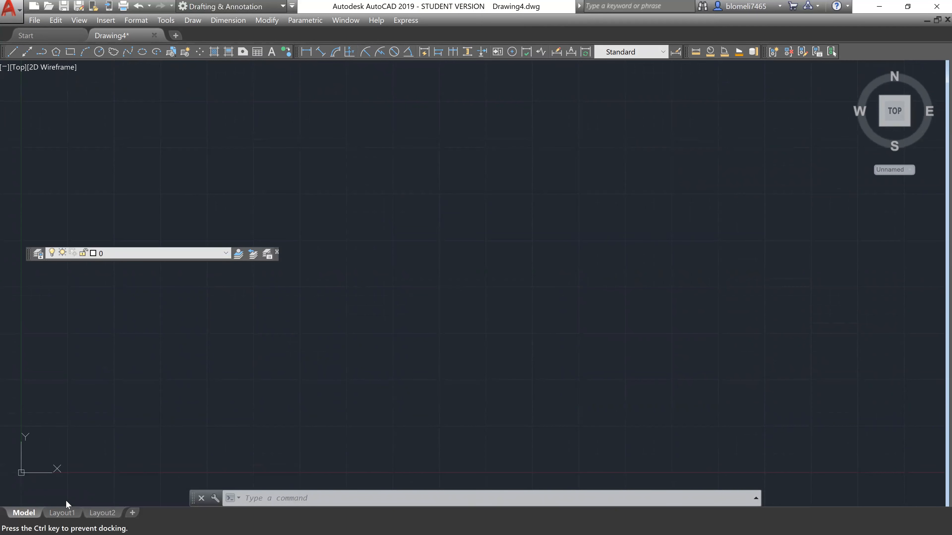
left_click_drag(62, 499, 64, 497)
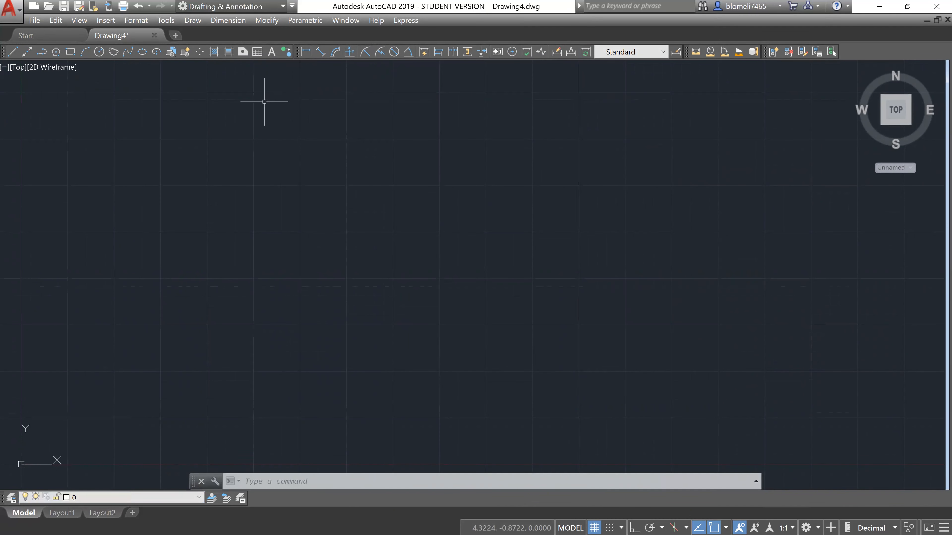
Display the Properties and View toolbars
right_click(350, 54)
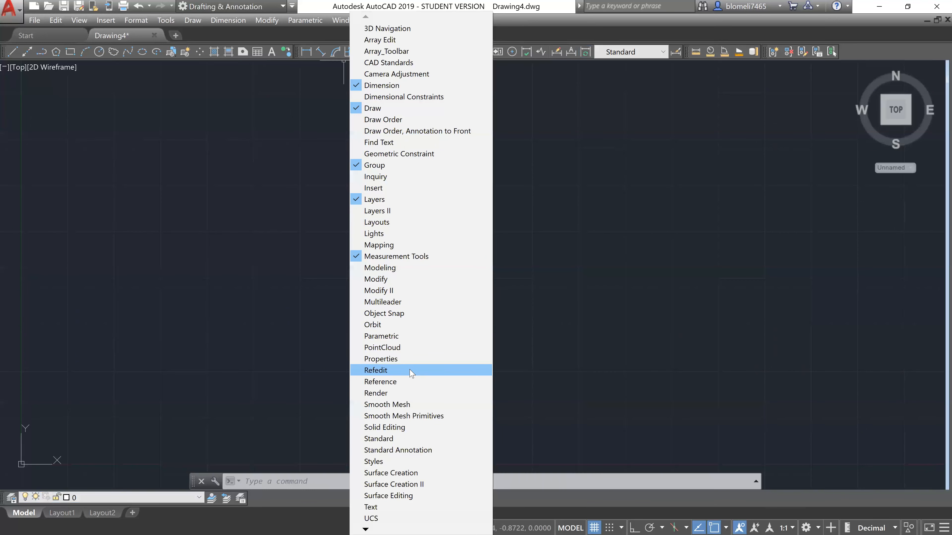
left_click(388, 360)
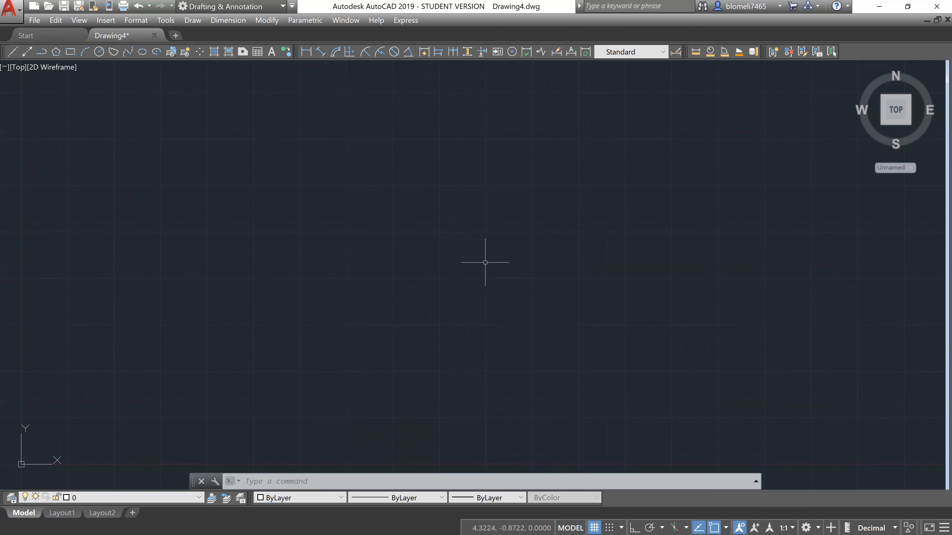
right_click(359, 59)
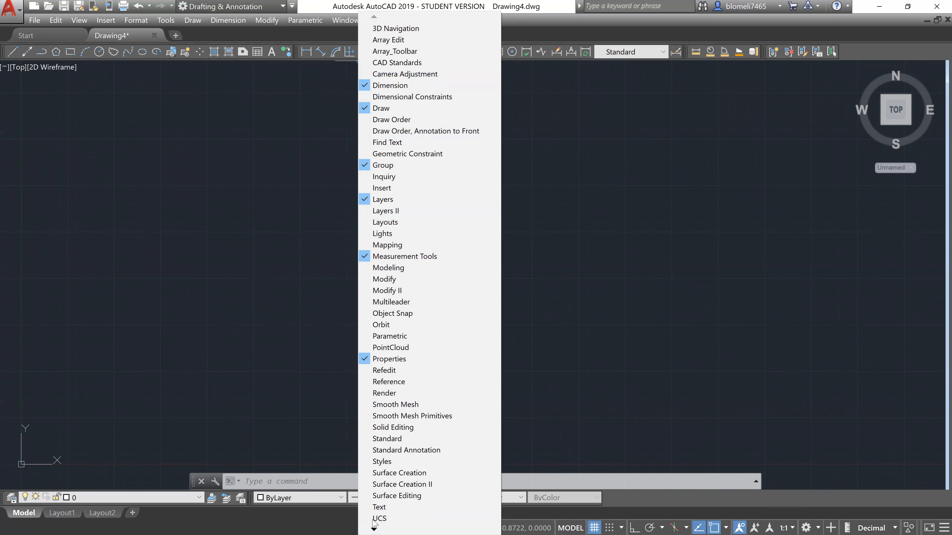
mouse_move(372, 524)
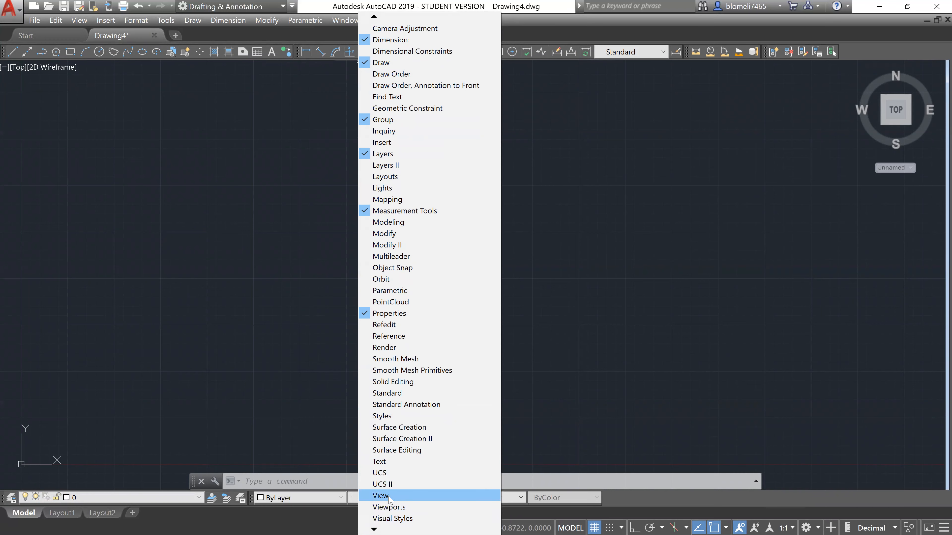
left_click(381, 495)
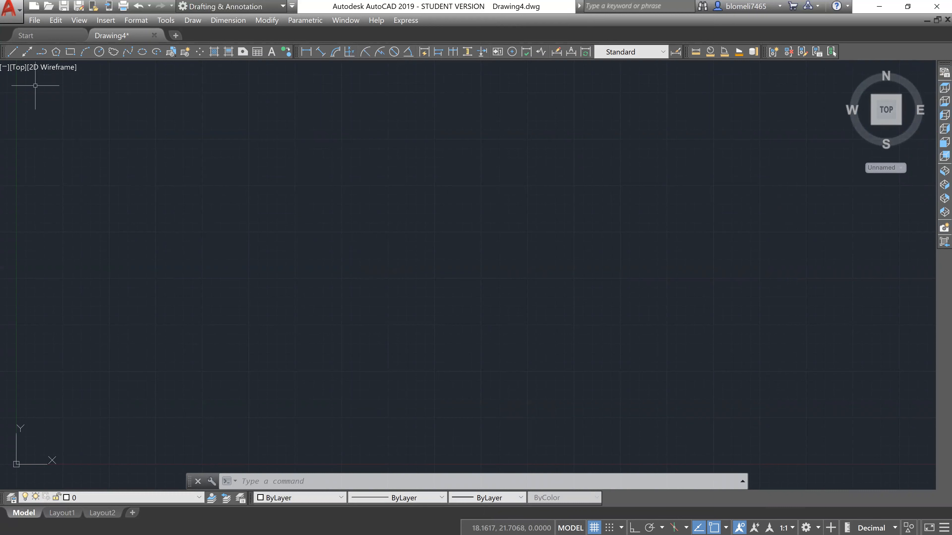
Examine the preset views and the visual styles offered for the current viewport, leaving both settings as they are
left_click(18, 68)
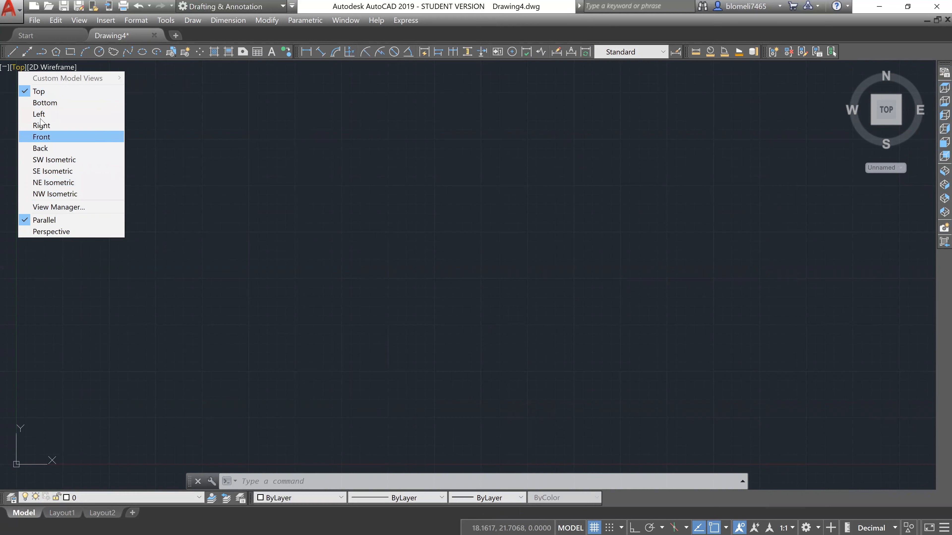
left_click(752, 216)
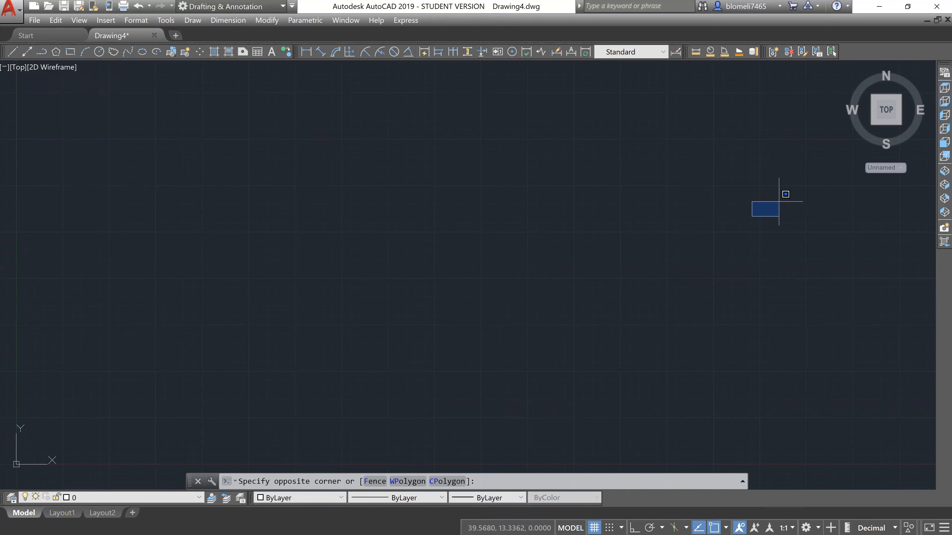
left_click(651, 169)
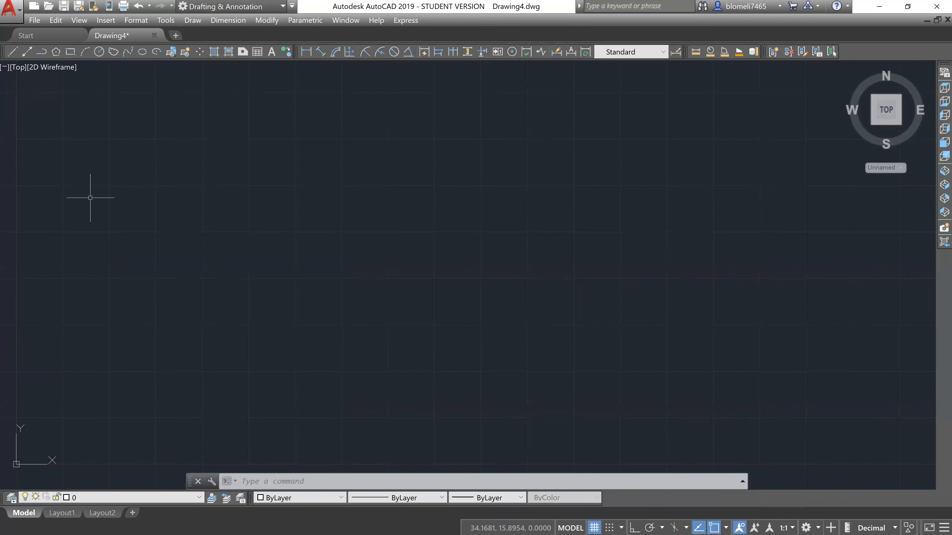
left_click(53, 67)
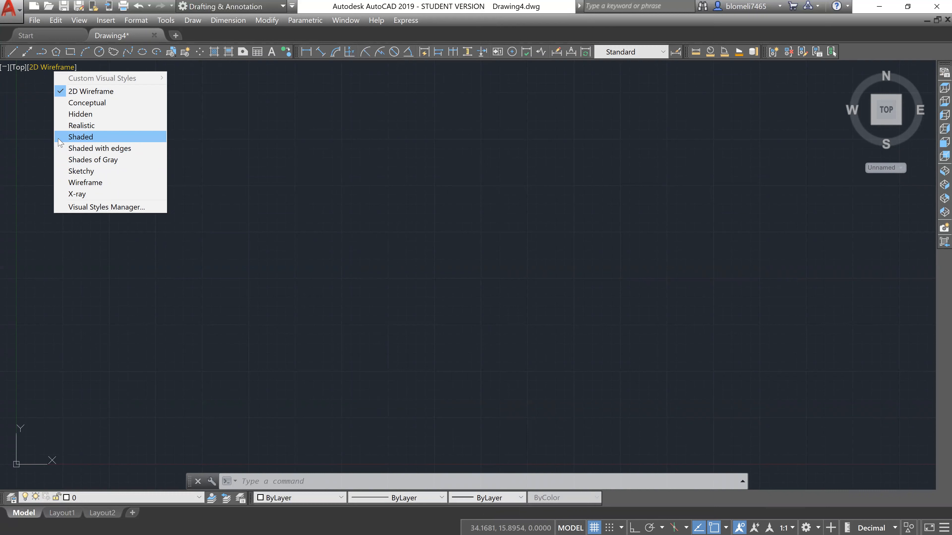
left_click(24, 100)
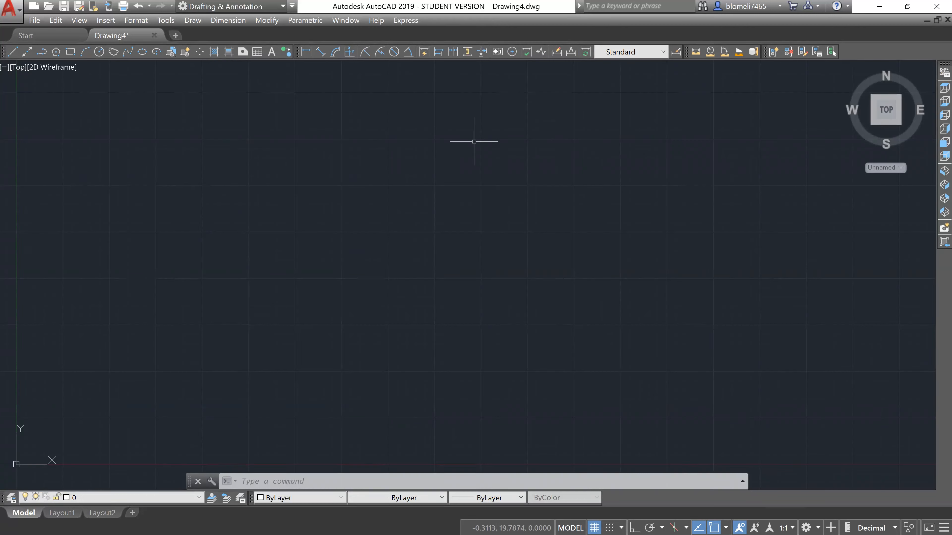
Open the ViewCube settings, switch automatic ViewCube sizing off and back on, and accept the settings
right_click(884, 123)
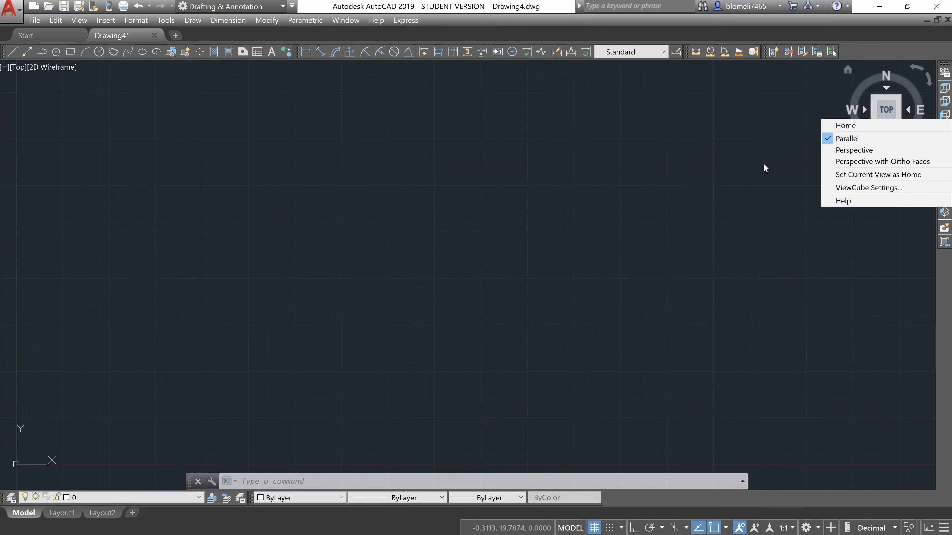
left_click(867, 188)
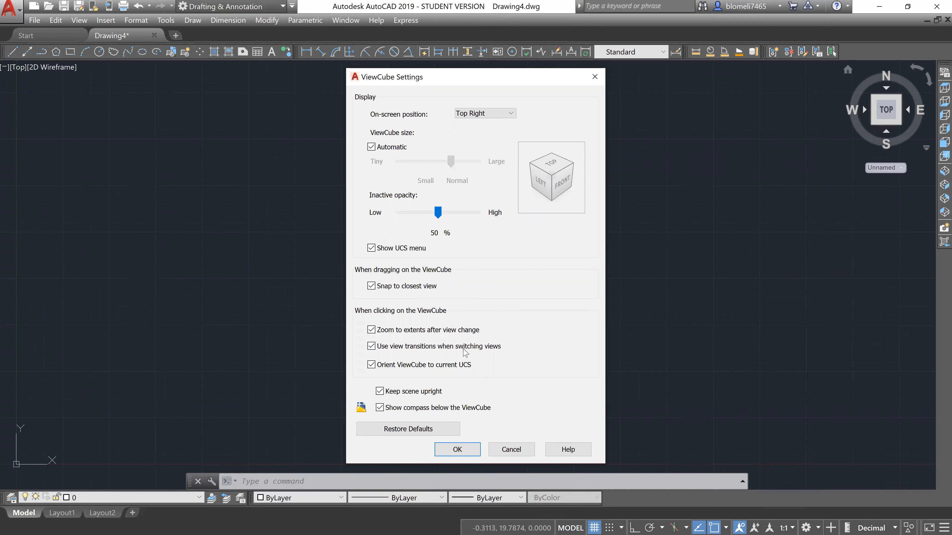
left_click(371, 147)
mouse_move(451, 162)
left_mouse_down()
mouse_move(460, 163)
mouse_move(399, 165)
mouse_move(447, 160)
left_mouse_up()
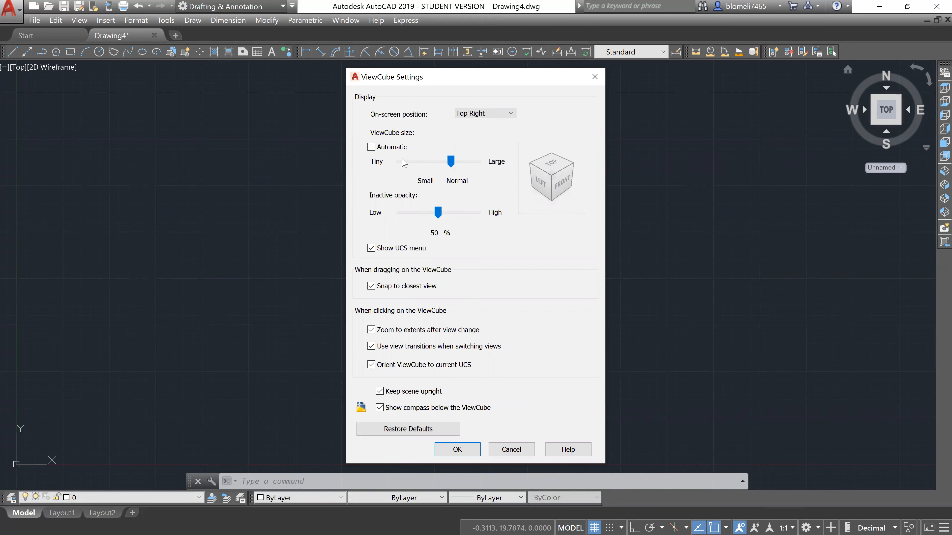
left_click(371, 147)
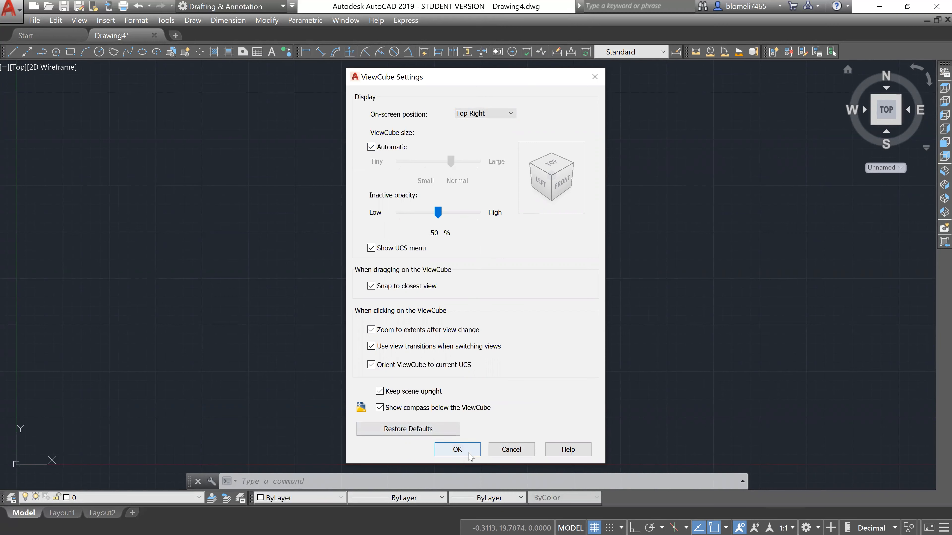
left_click(457, 449)
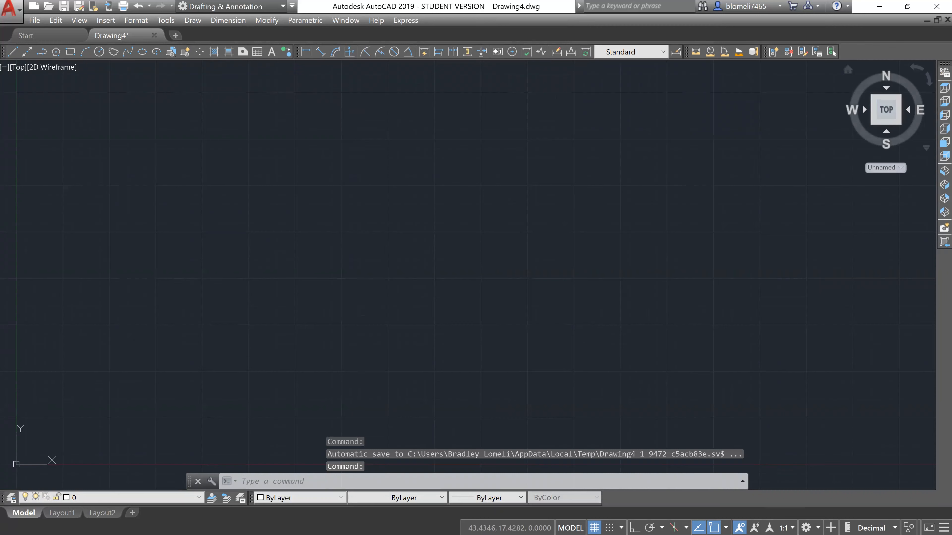
Hide the ViewCube in the viewport and show it again
left_click(5, 68)
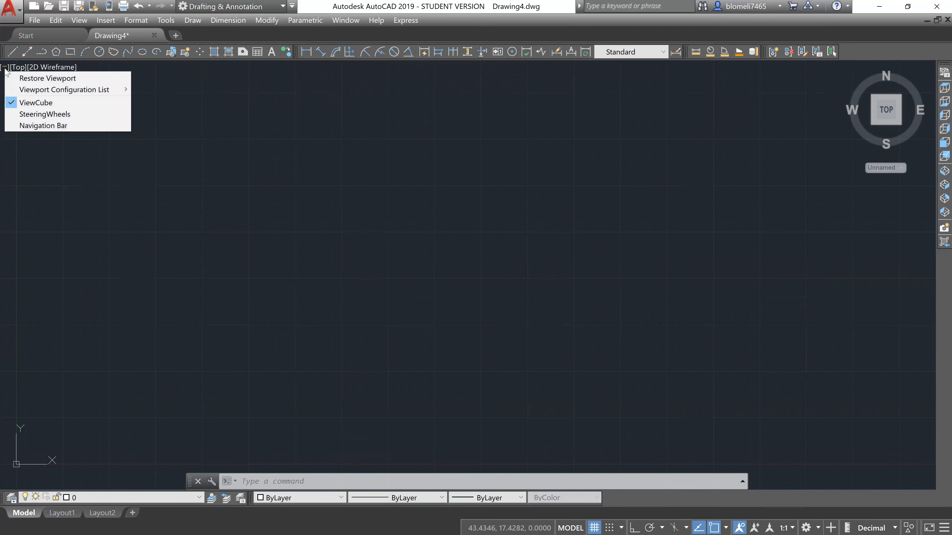
left_click(43, 103)
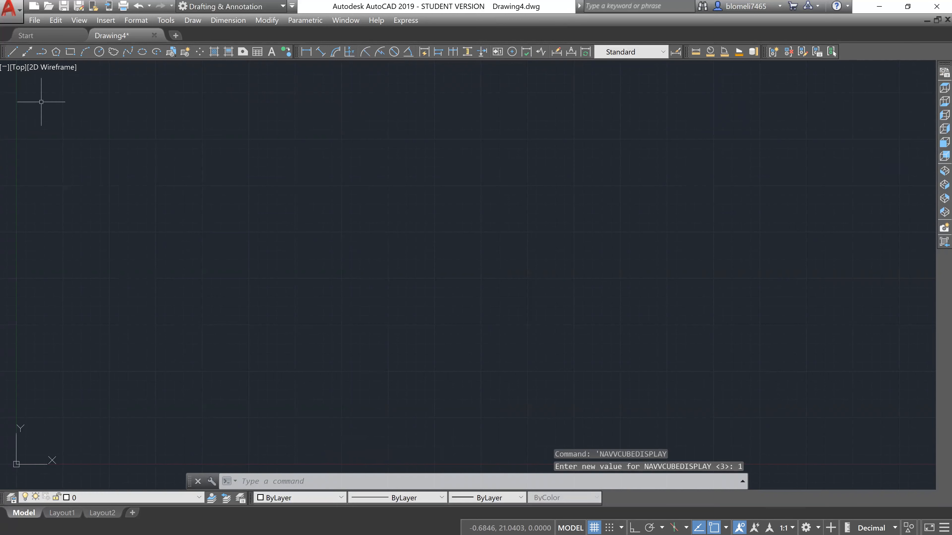
left_click(4, 67)
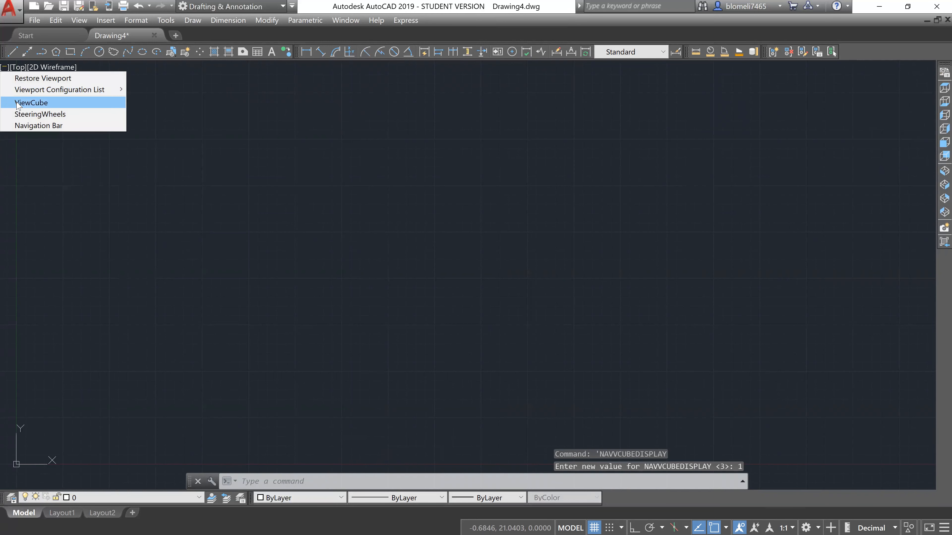
left_click(31, 103)
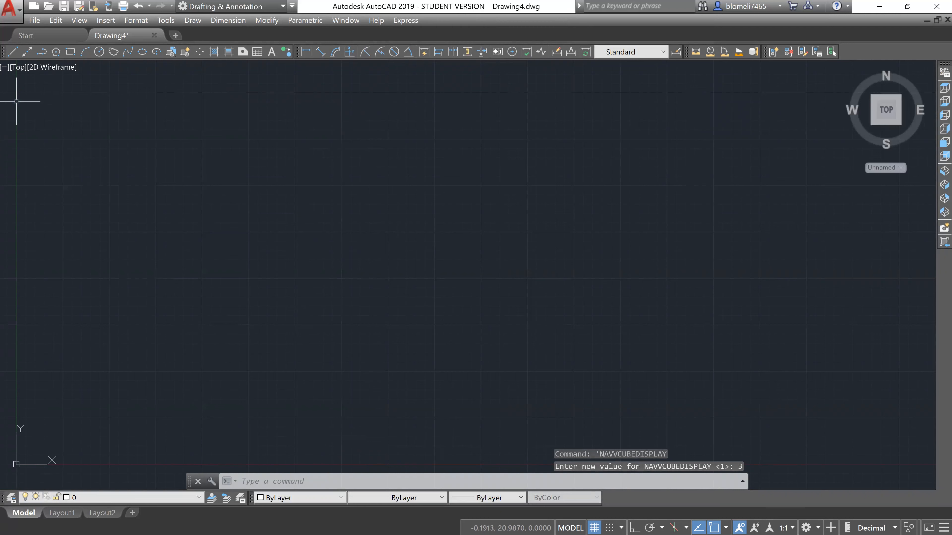
Display the SteeringWheels navigation wheel and close it
left_click(2, 67)
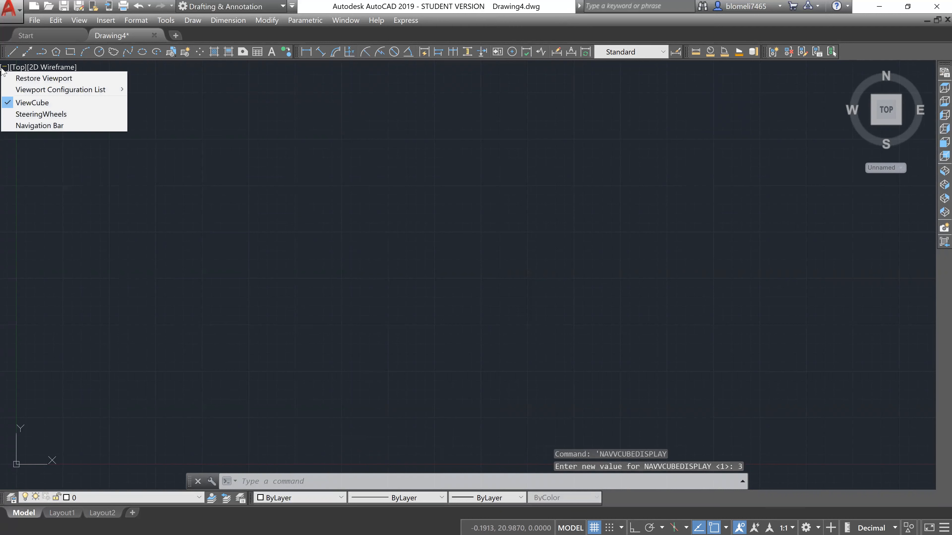
left_click(39, 118)
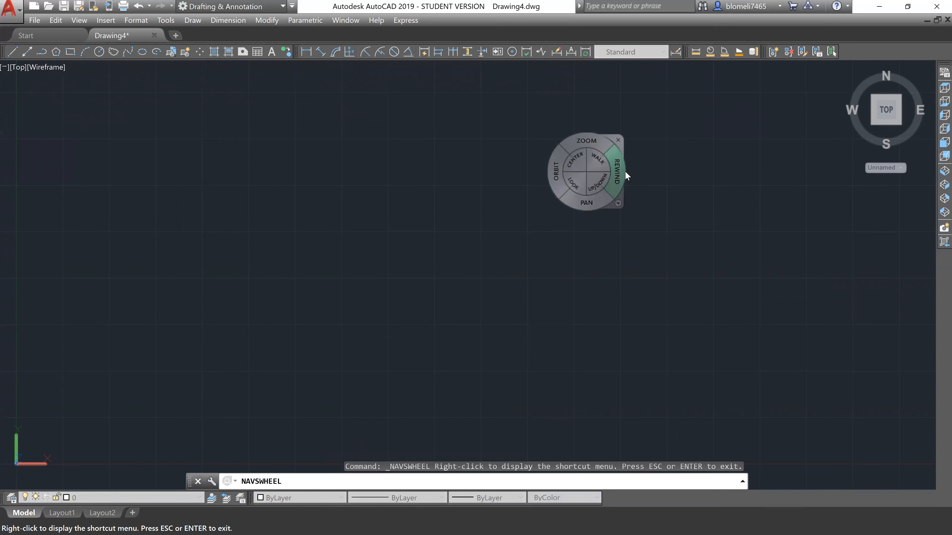
left_click(618, 140)
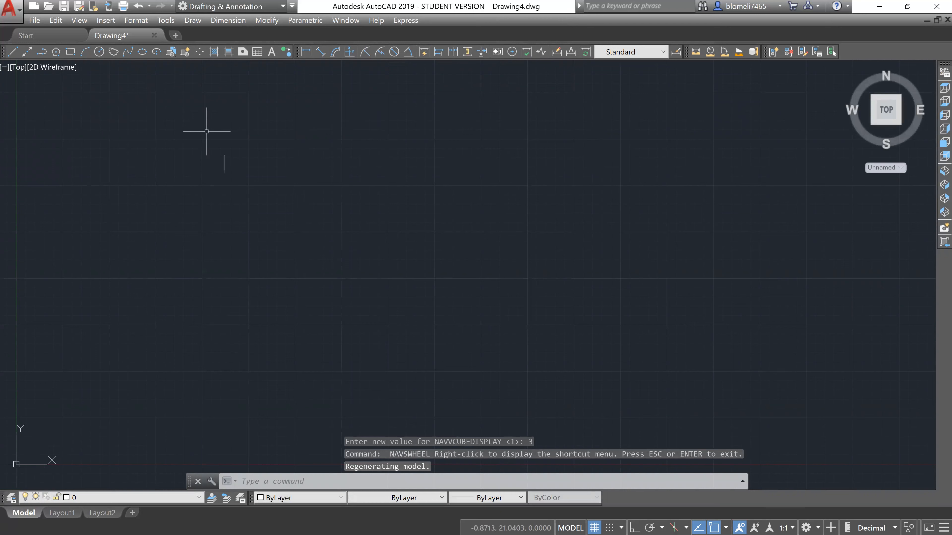
Try the Two: Vertical viewport configuration and replace it with Three: Horizontal
left_click(5, 68)
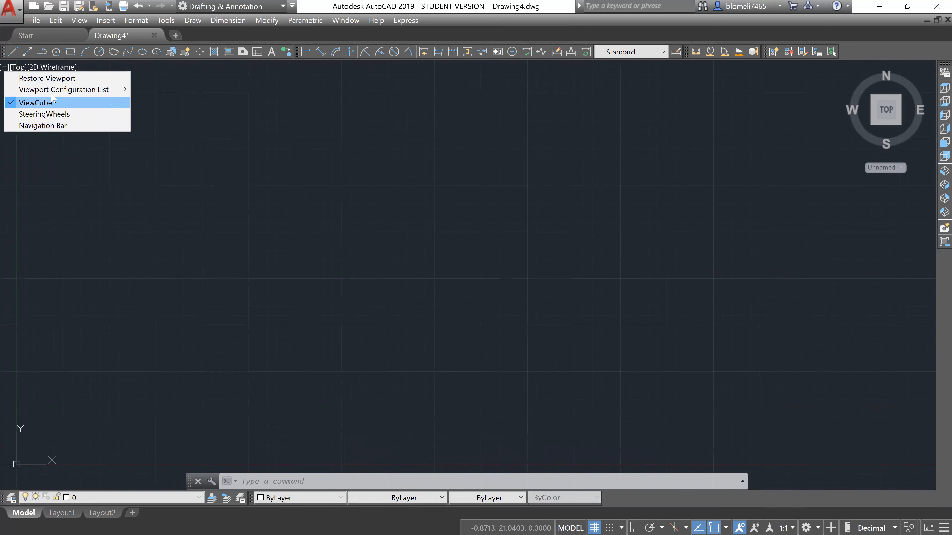
mouse_move(67, 93)
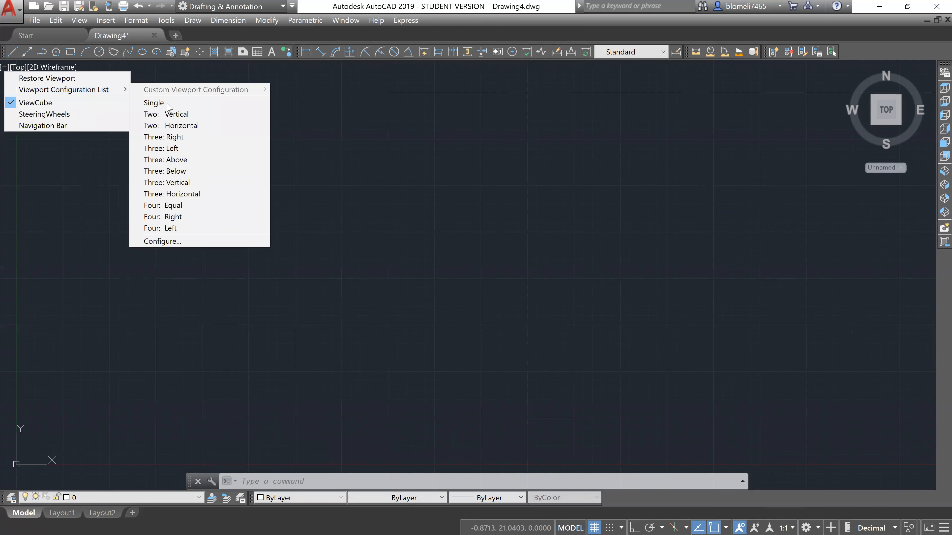
left_click(182, 114)
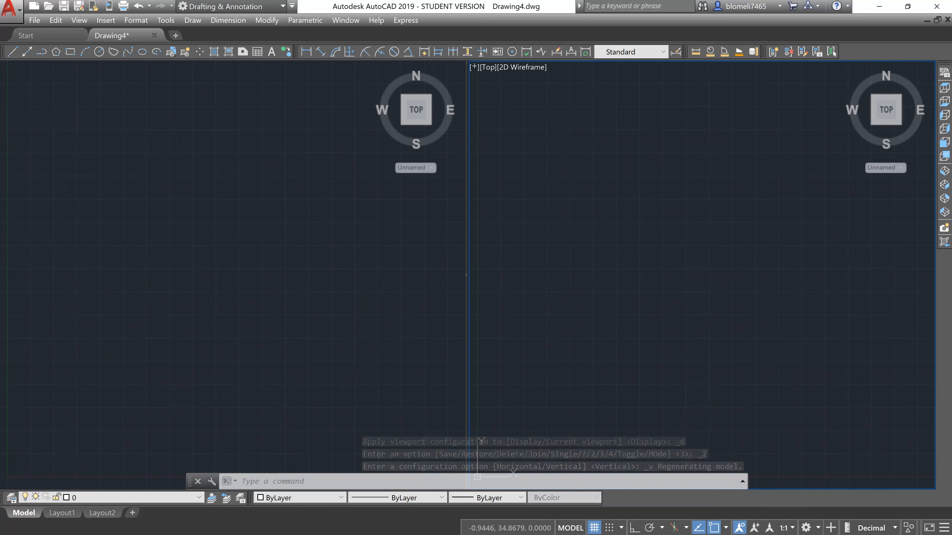
left_click(474, 68)
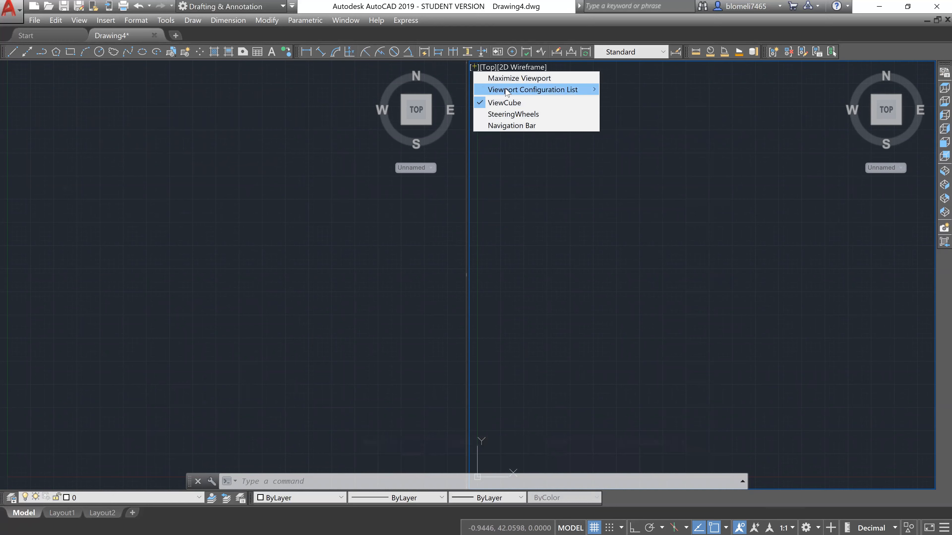
mouse_move(511, 90)
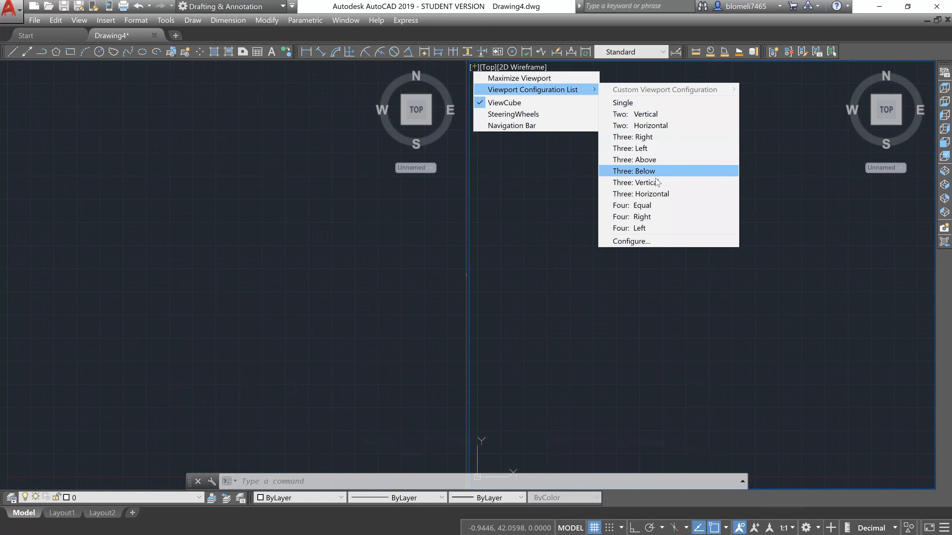
left_click(662, 201)
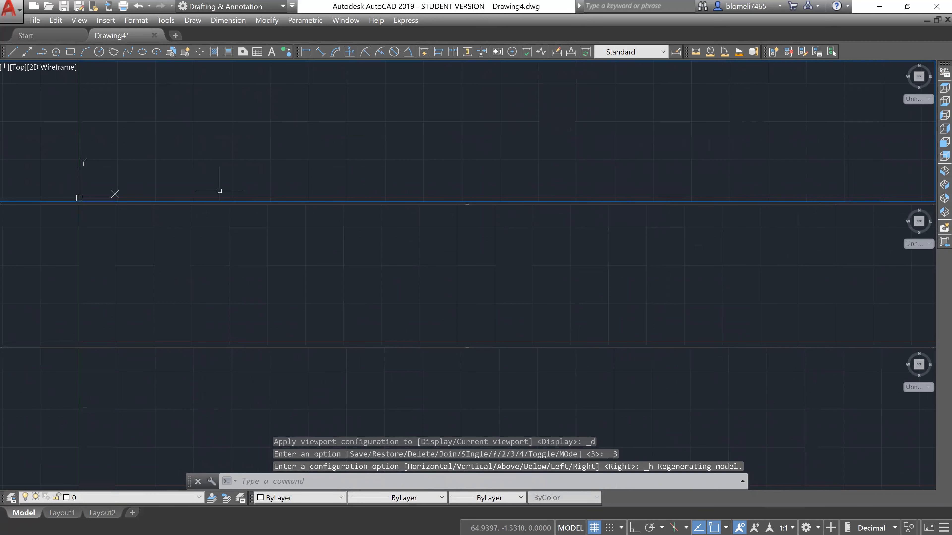
Make the middle and lower viewports active in turn, and cycle the active viewport through all three
left_click(245, 250)
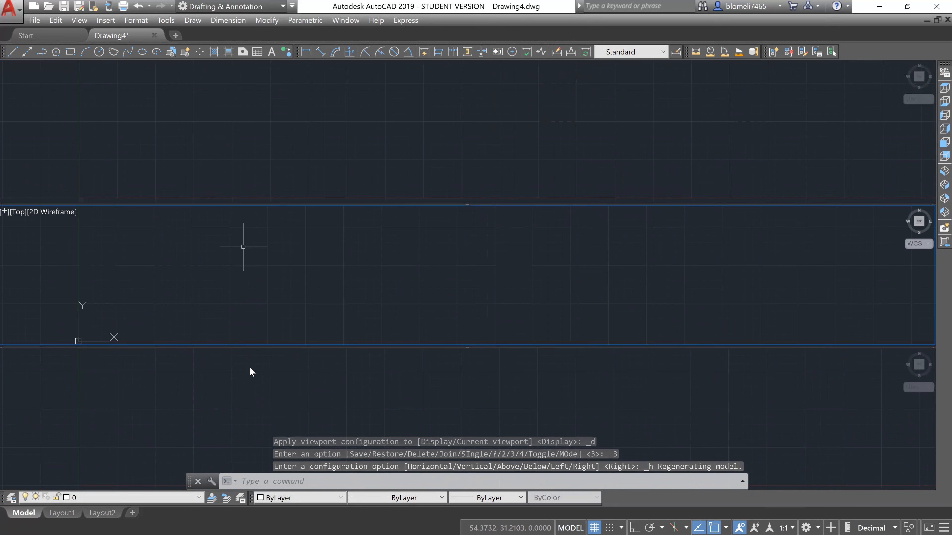
left_click(247, 376)
key("ctrl+r")
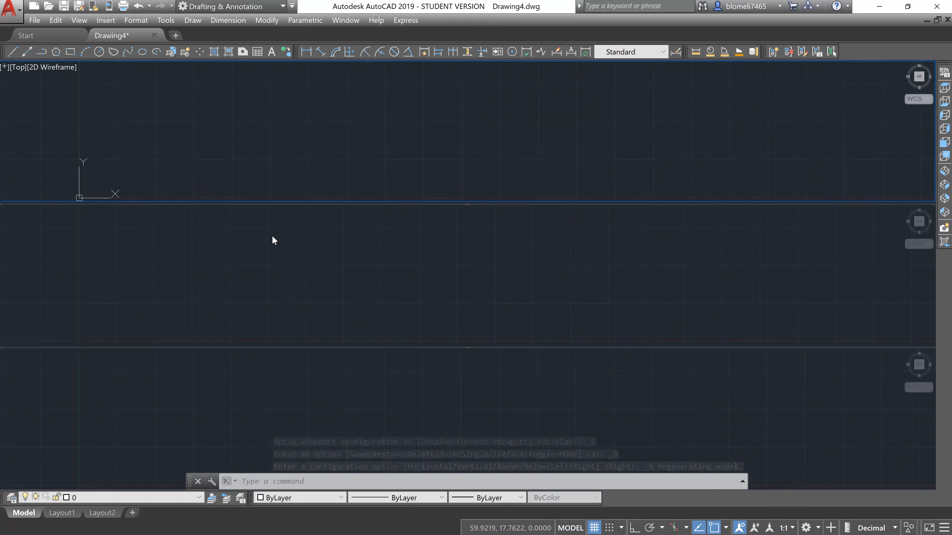
key("ctrl+r")
key("ctrl+r")
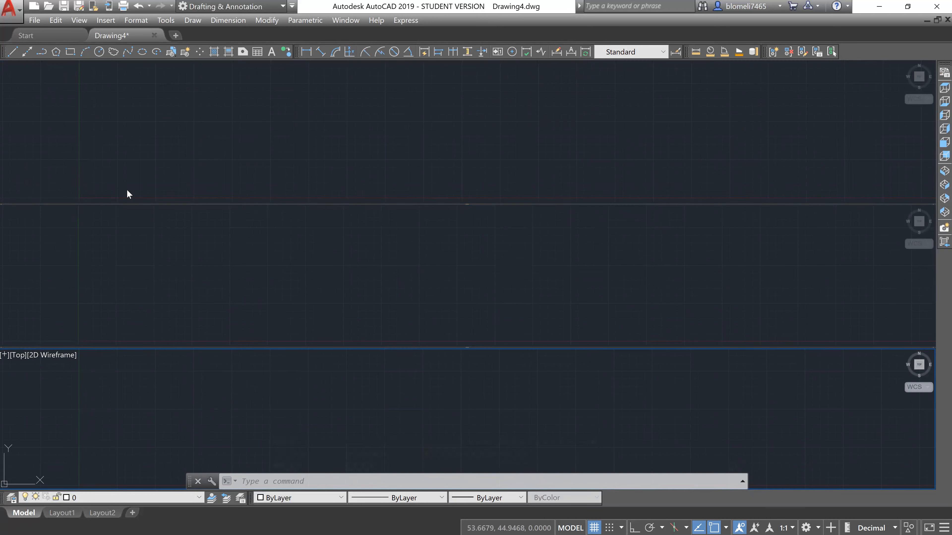
Return the drawing area to the Single viewport configuration
left_click(7, 356)
mouse_move(68, 381)
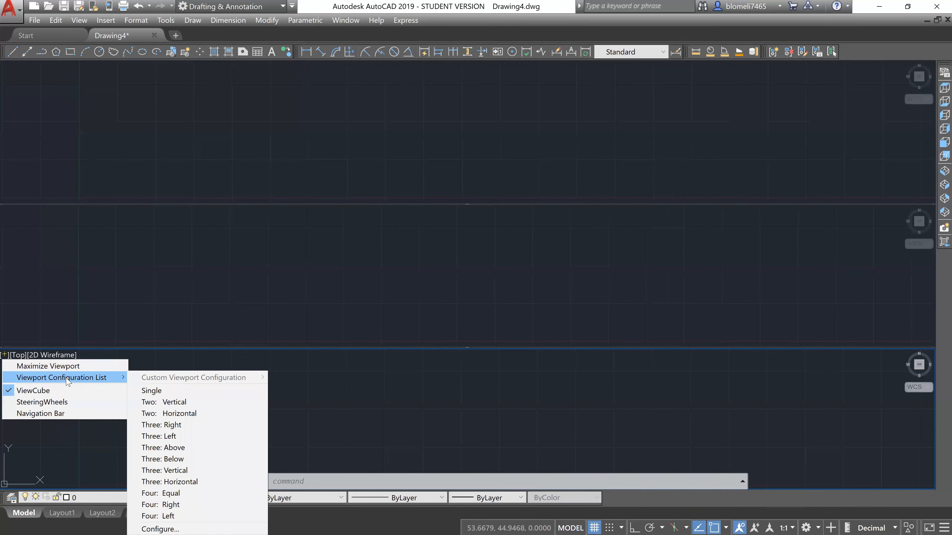
left_click(162, 391)
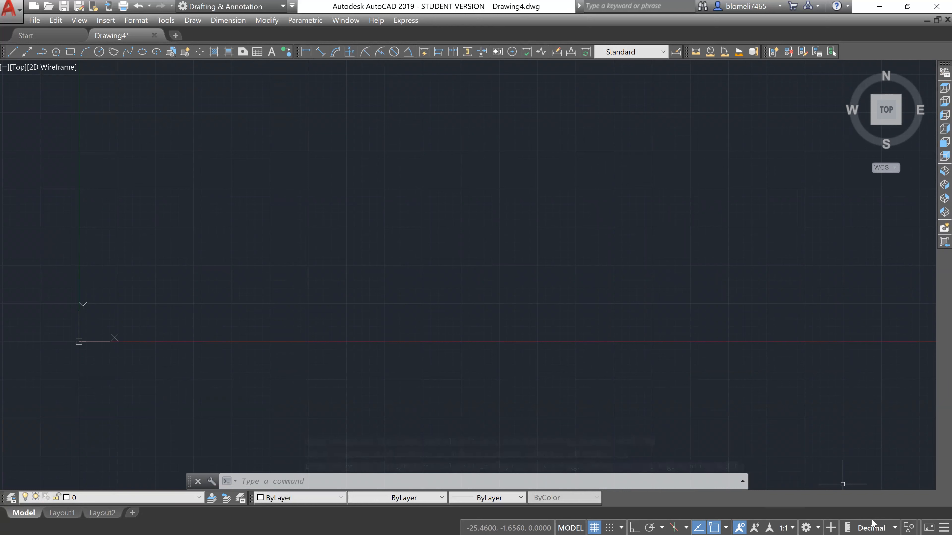
Set the drawing units to Architectural
left_click(893, 524)
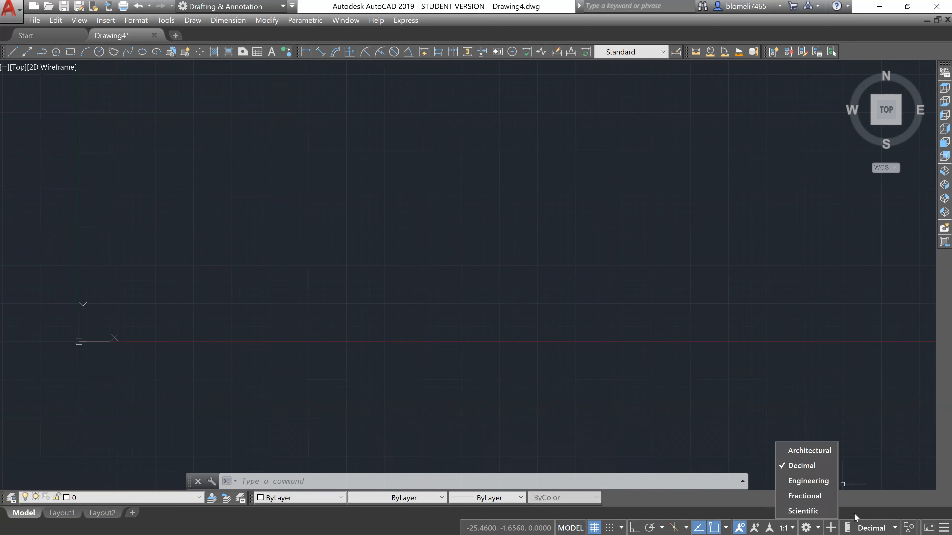
left_click(815, 449)
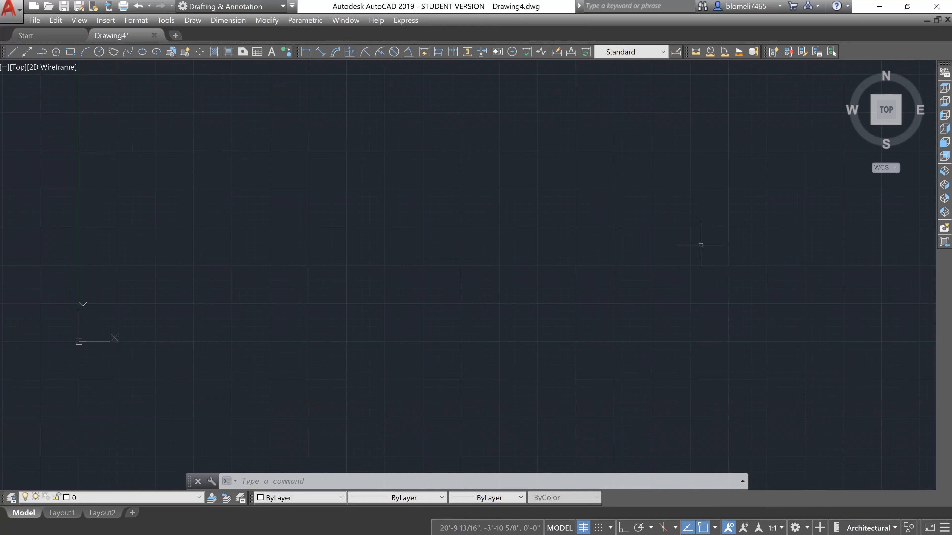
Save the current toolbar layout as a new workspace named Drafting 3
left_click(803, 524)
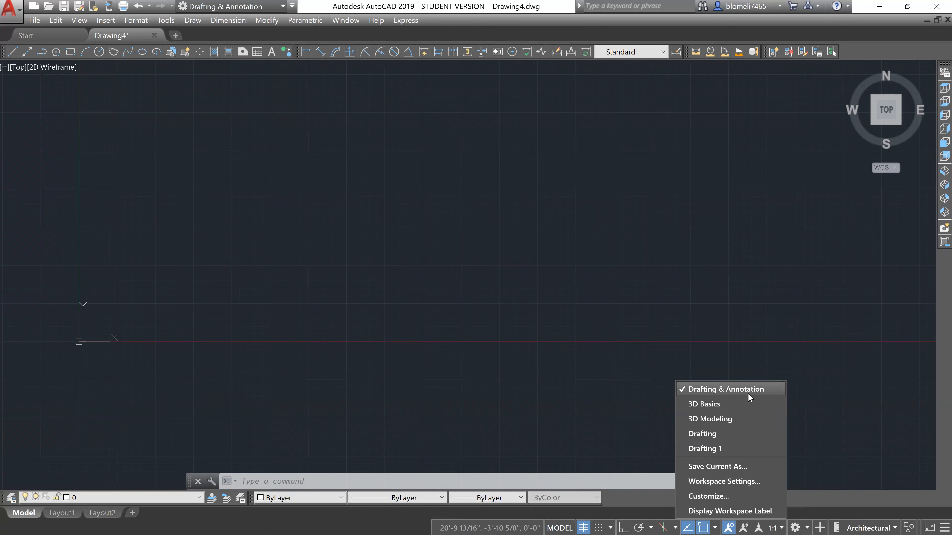
left_click(697, 469)
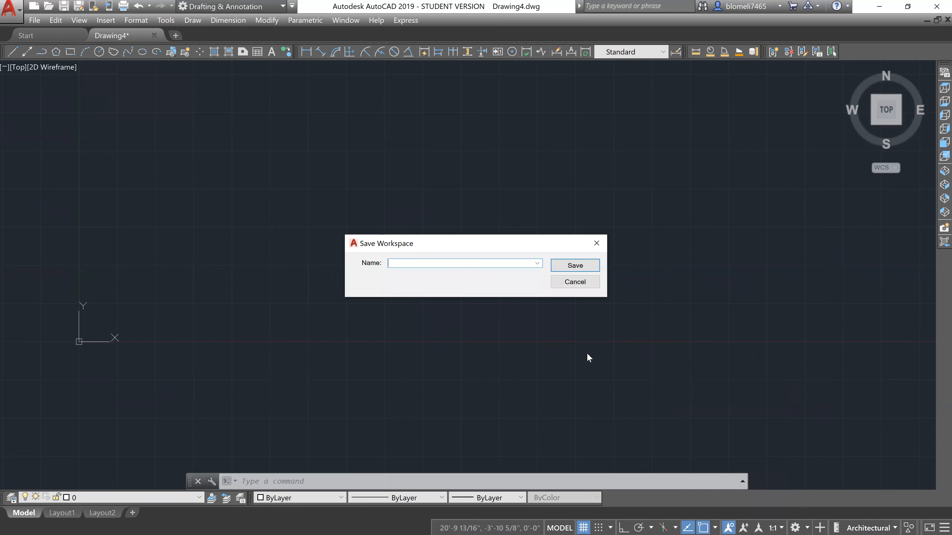
type("Drafting 3")
left_click(572, 270)
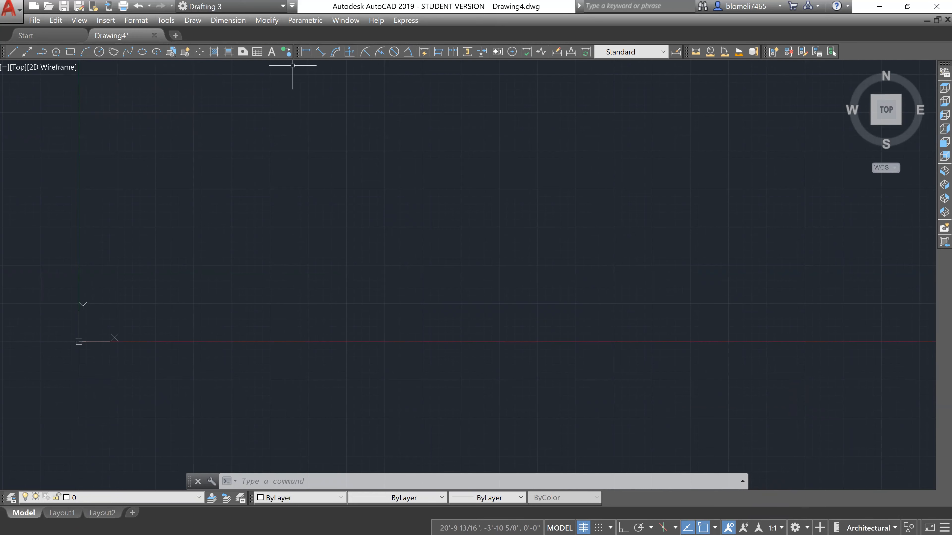
Switch from the Drafting 3 workspace to Drafting & Annotation
left_click(252, 7)
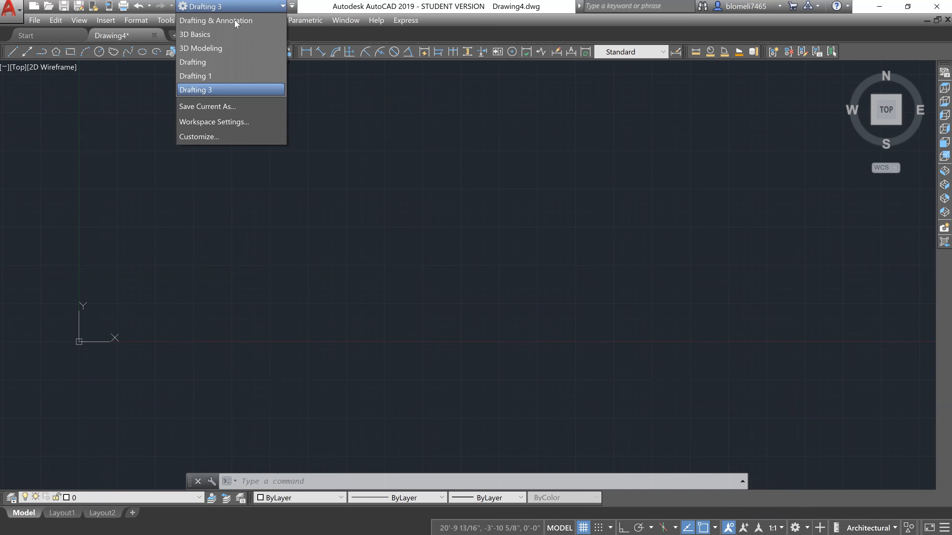
left_click(234, 20)
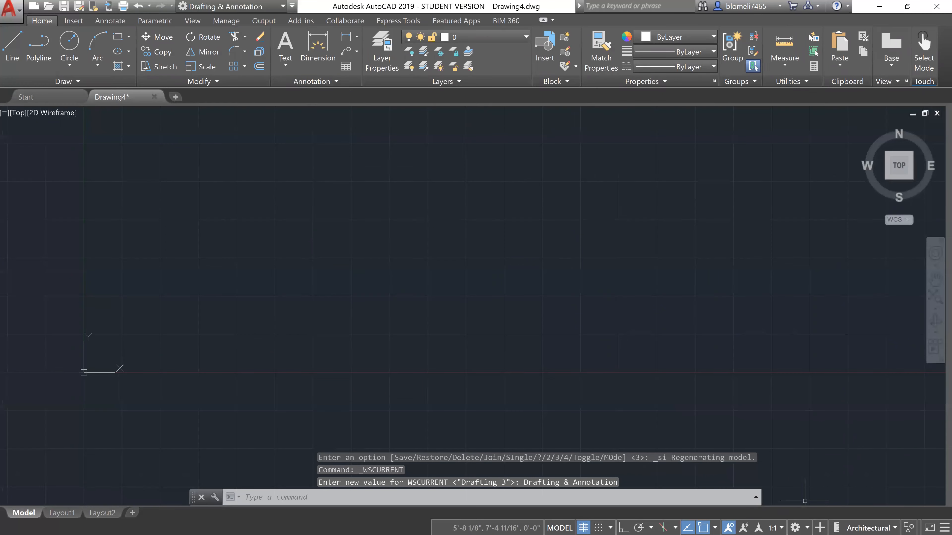
Switch from the Drafting & Annotation workspace to the saved Drafting workspace
left_click(806, 525)
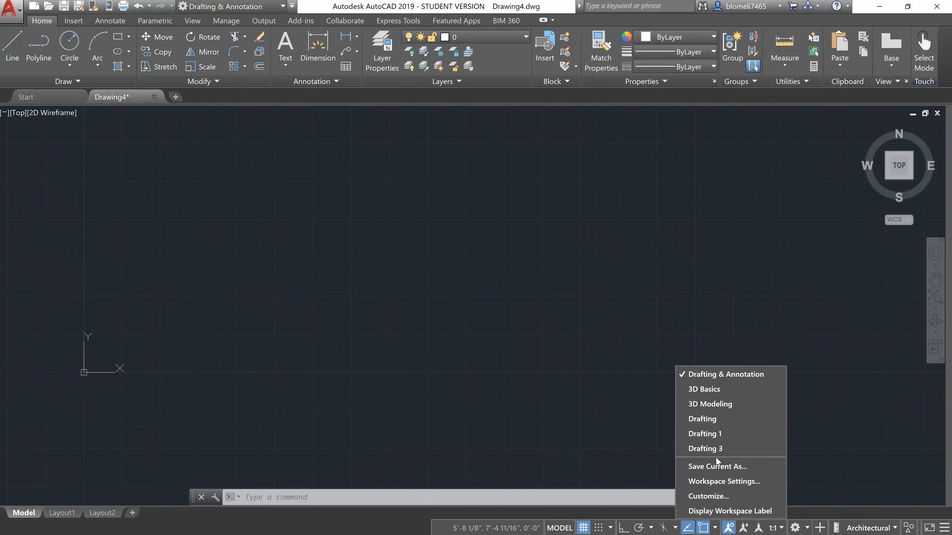
left_click(698, 418)
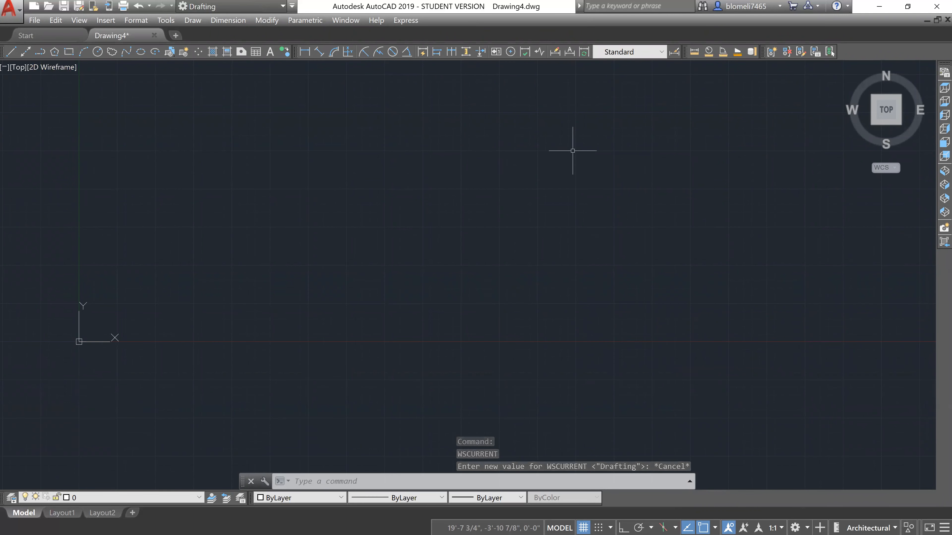
middle_click_drag(595, 86, 569, 202)
scroll(569, 198, "down", 2)
scroll(622, 276, "up", 2)
mouse_move(635, 238)
middle_mouse_down()
mouse_move(629, 278)
mouse_move(648, 287)
middle_mouse_up()
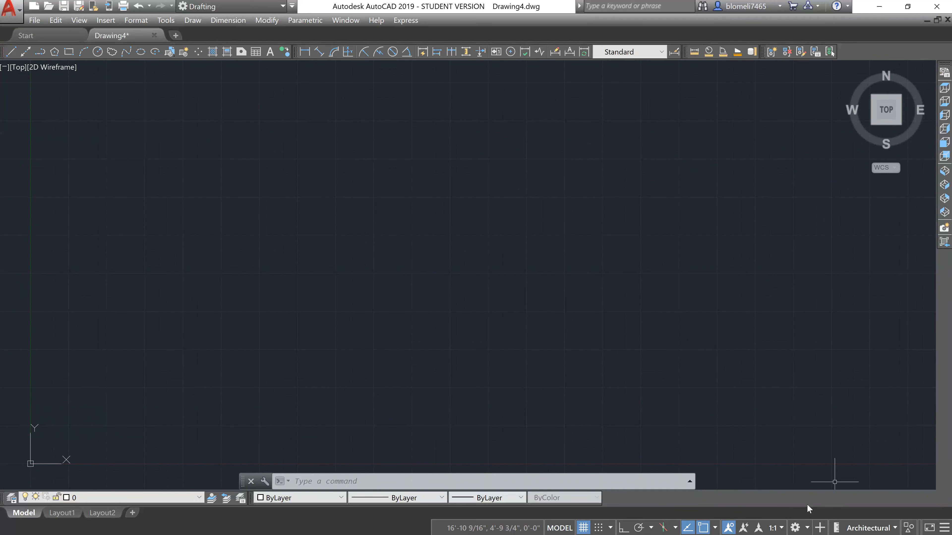
Delete the Drafting 1 and Drafting 3 workspaces through the workspace customization, keep Drafting, and check the list of available workspaces
left_click(806, 522)
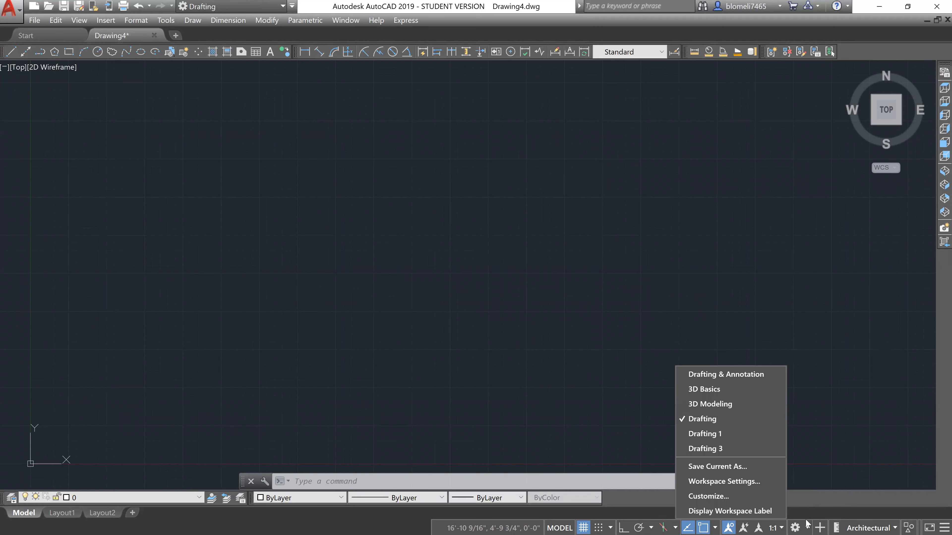
left_click(724, 496)
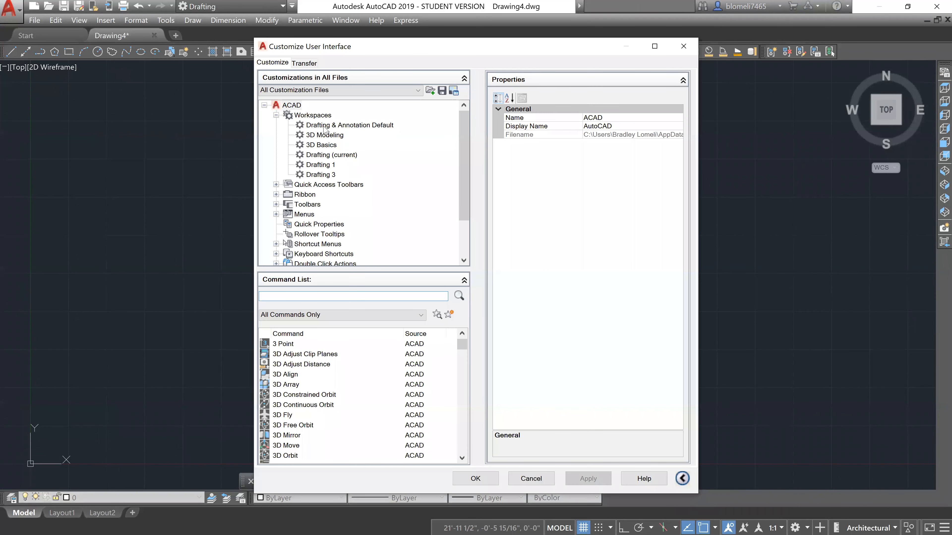
left_click(327, 175)
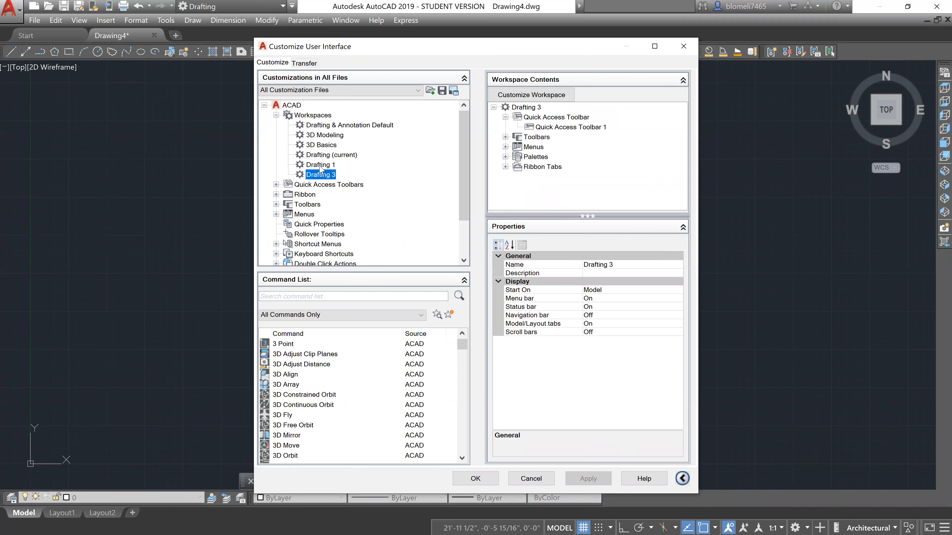
left_click(321, 166, "ctrl")
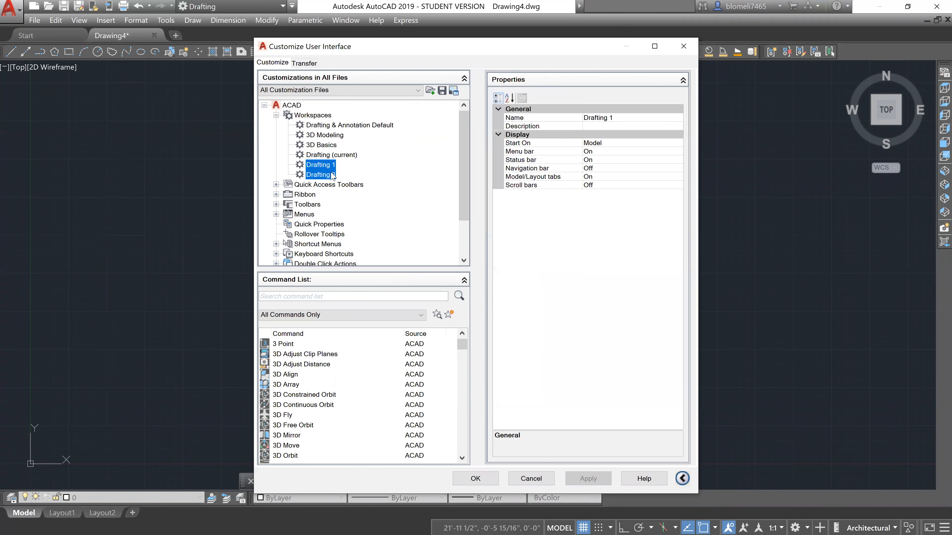
key("Delete")
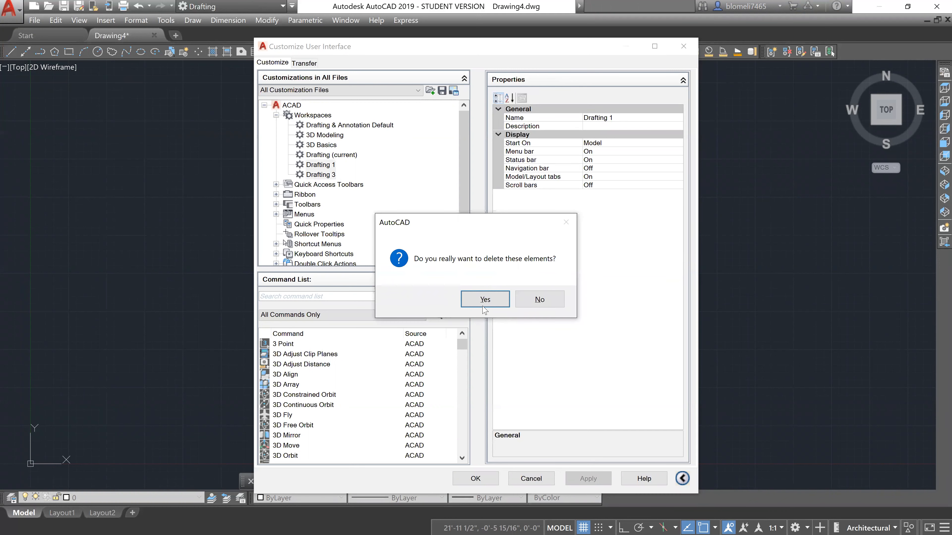
left_click(486, 300)
left_click(338, 156)
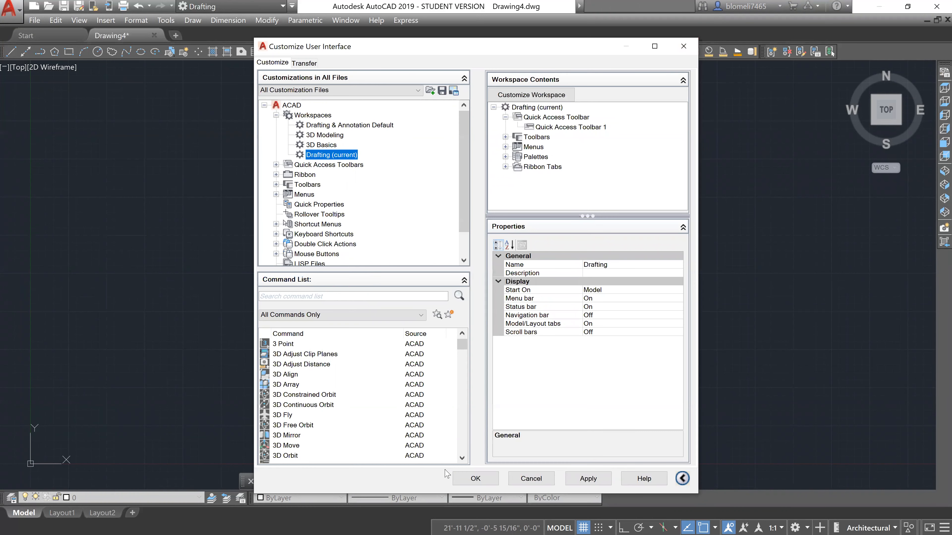
left_click(464, 480)
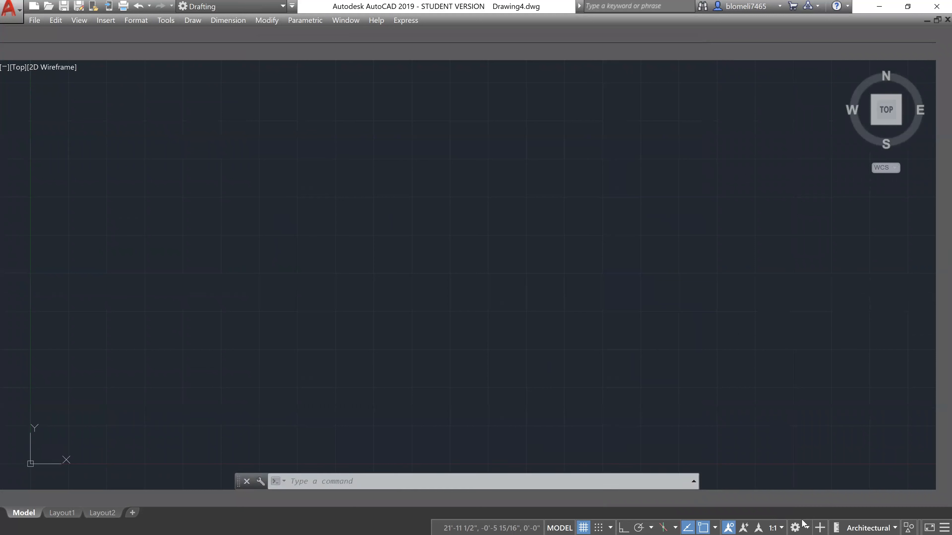
left_click(795, 528)
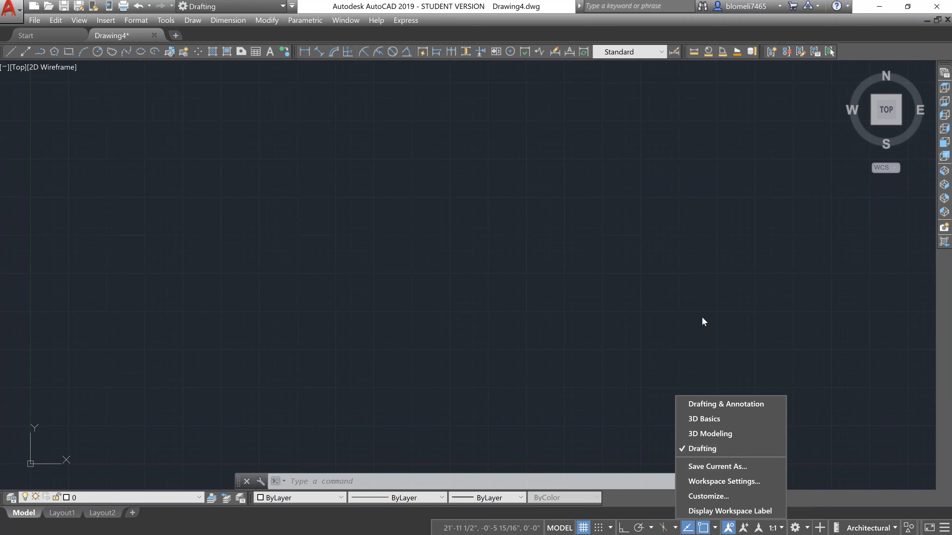
left_click(538, 259)
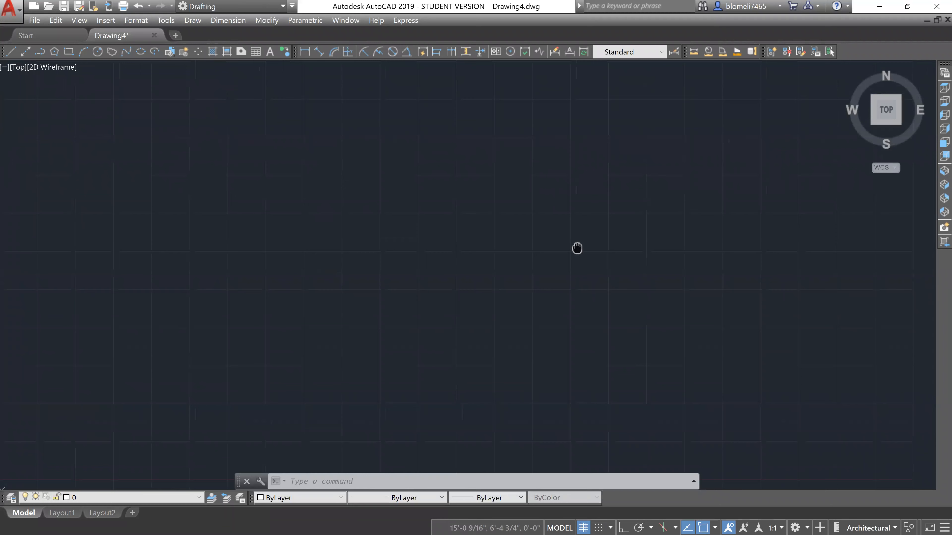
mouse_move(605, 233)
middle_mouse_down()
mouse_move(537, 286)
mouse_move(459, 305)
middle_mouse_up()
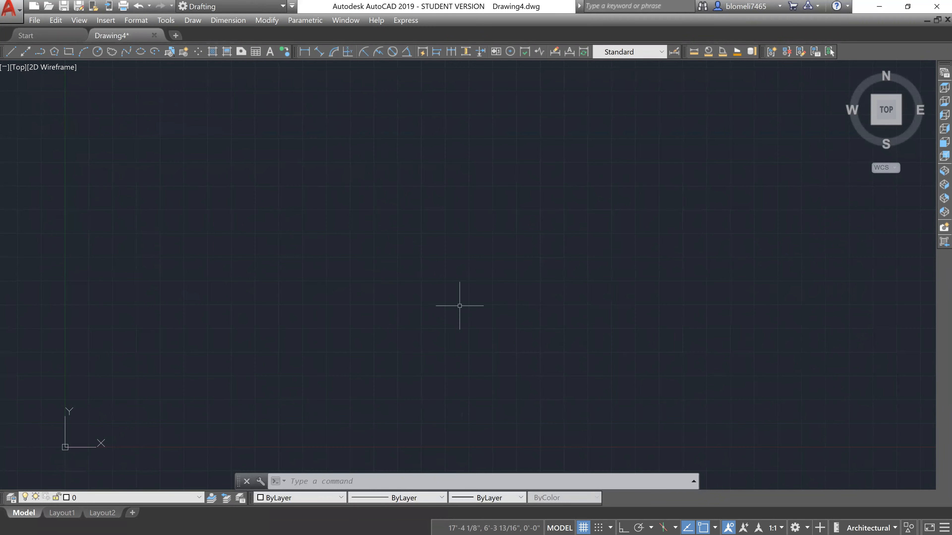